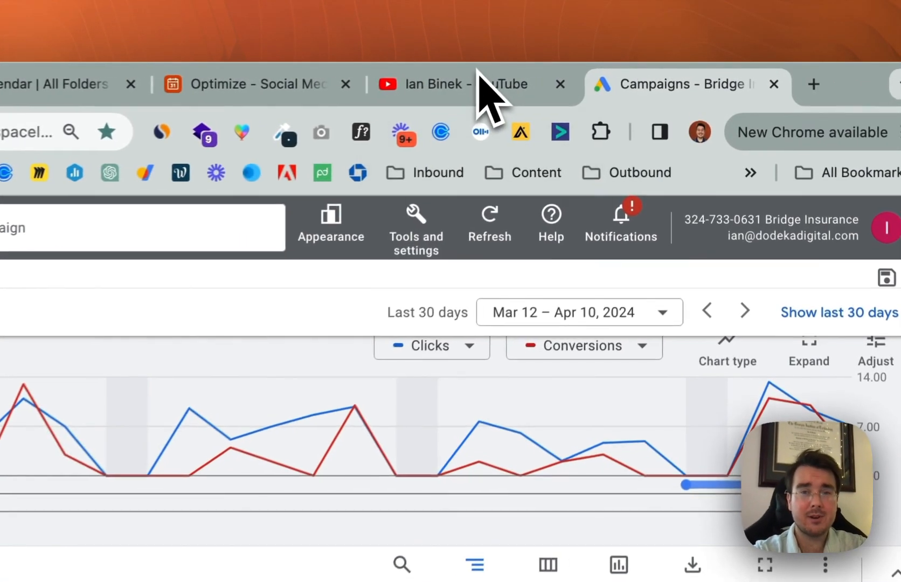
View the YouTube channel page, return to the Google Ads campaigns page and look across the active campaign's table columns
click(478, 73)
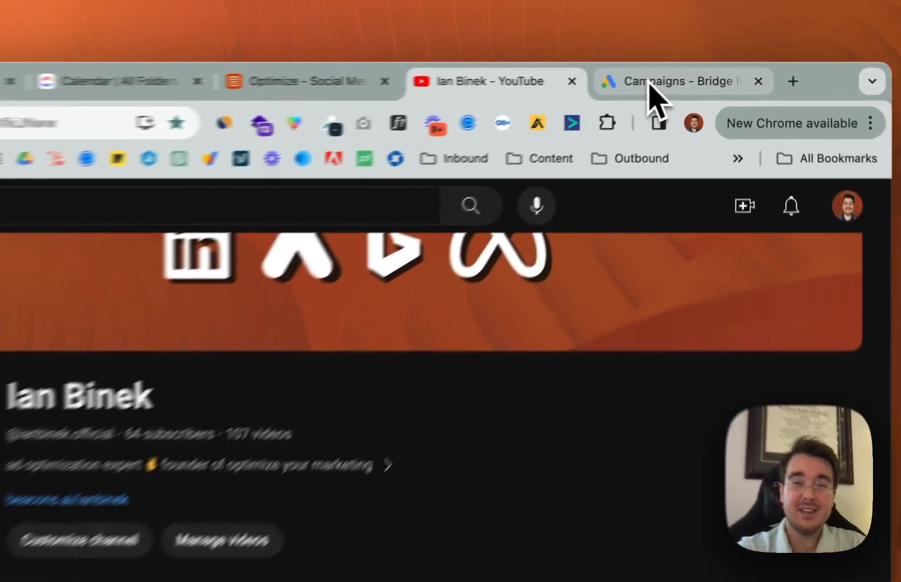
click(651, 84)
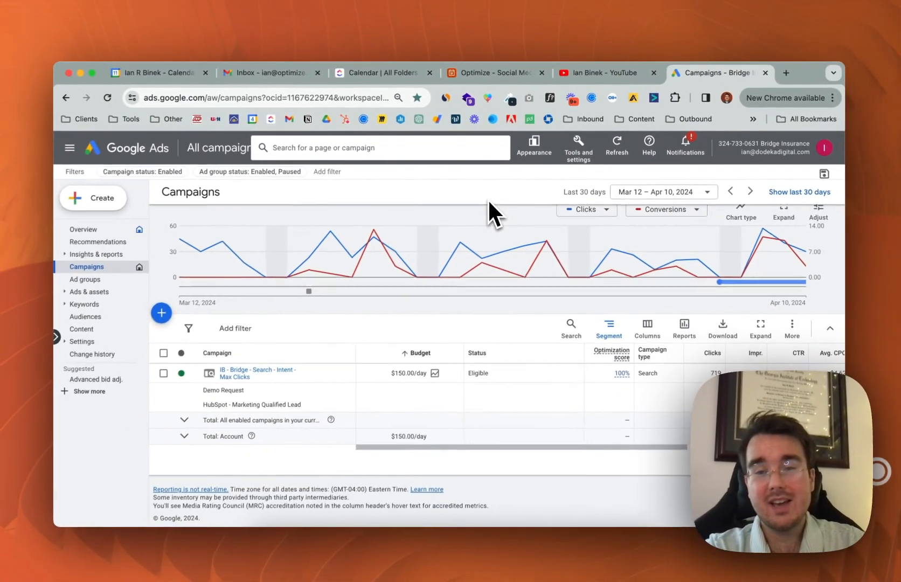
scroll(512, 370, up, 1)
scroll(512, 369, right, 5)
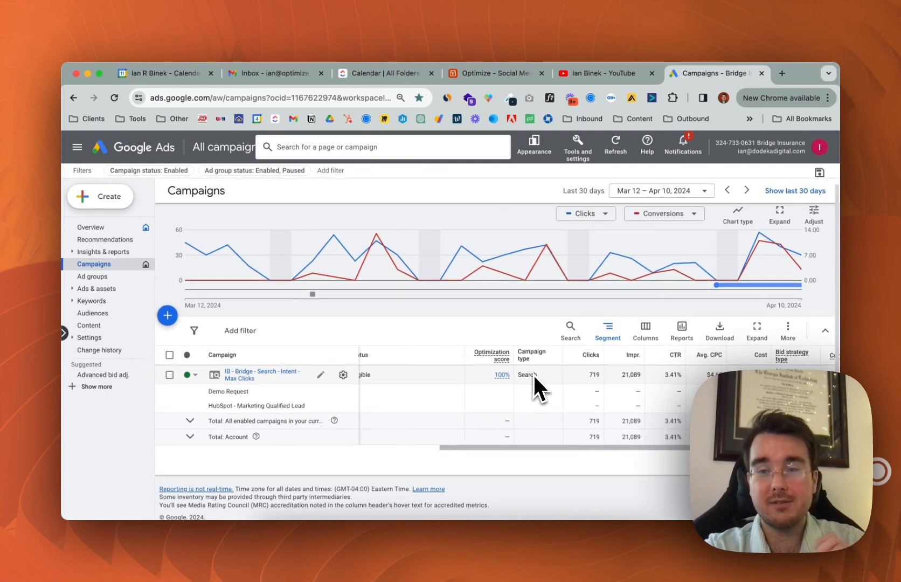
scroll(588, 382, left, 5)
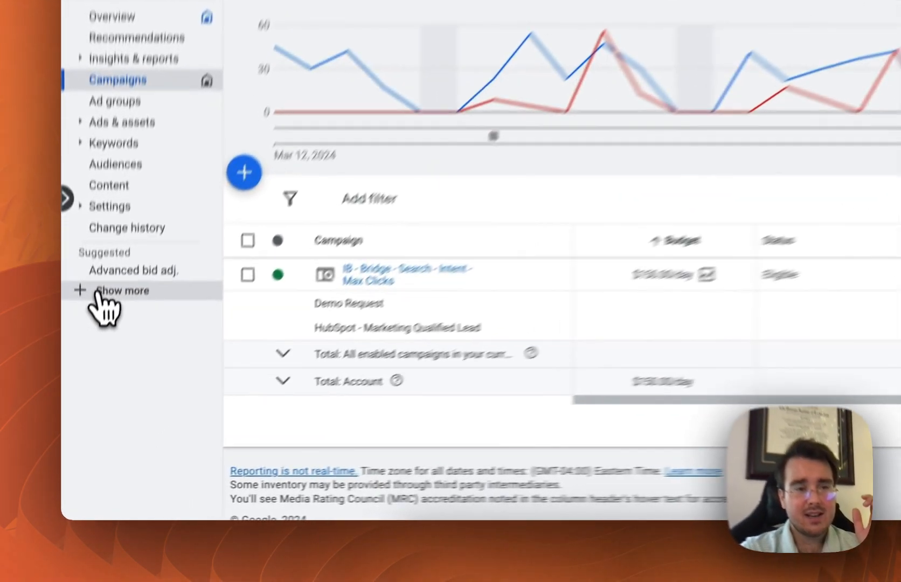
Start a new custom experiment for the Search campaign type from the list of all experiments
click(92, 387)
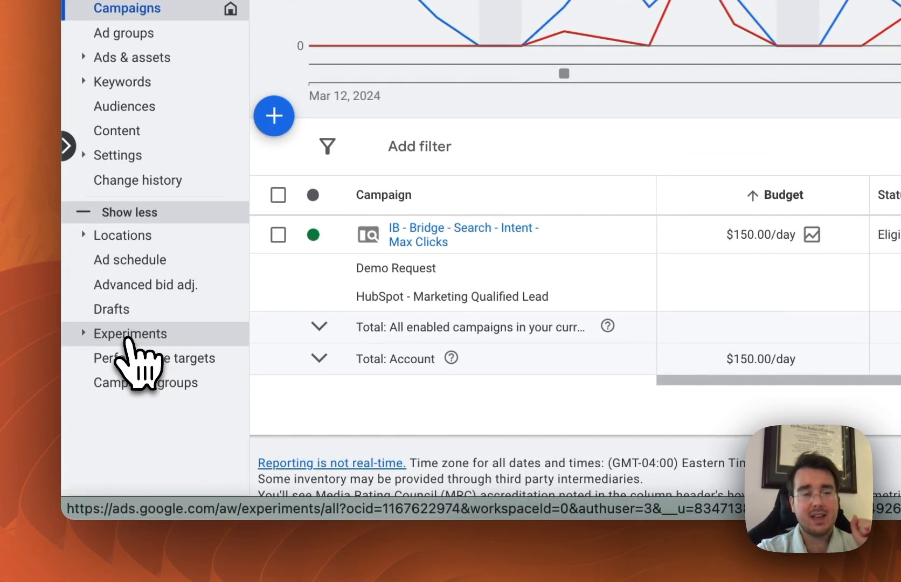
click(128, 336)
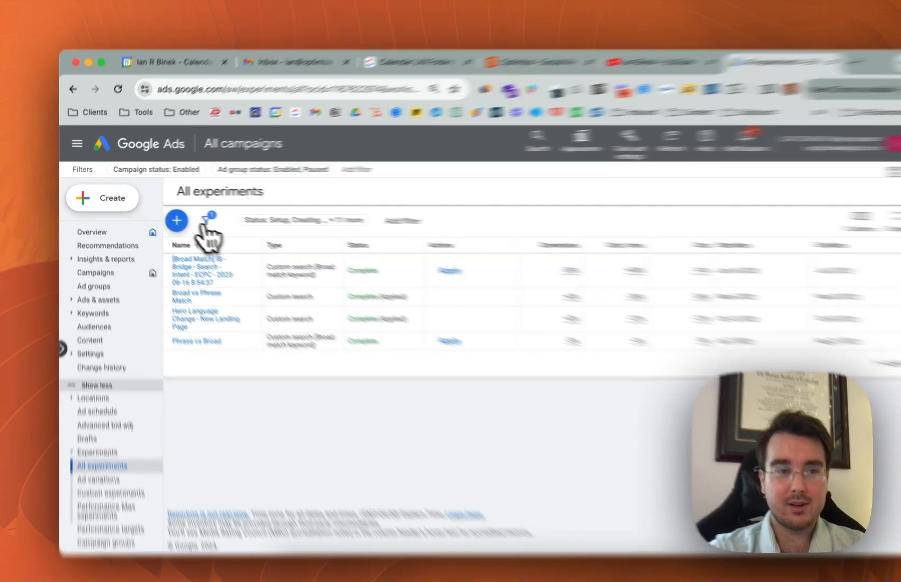
click(167, 217)
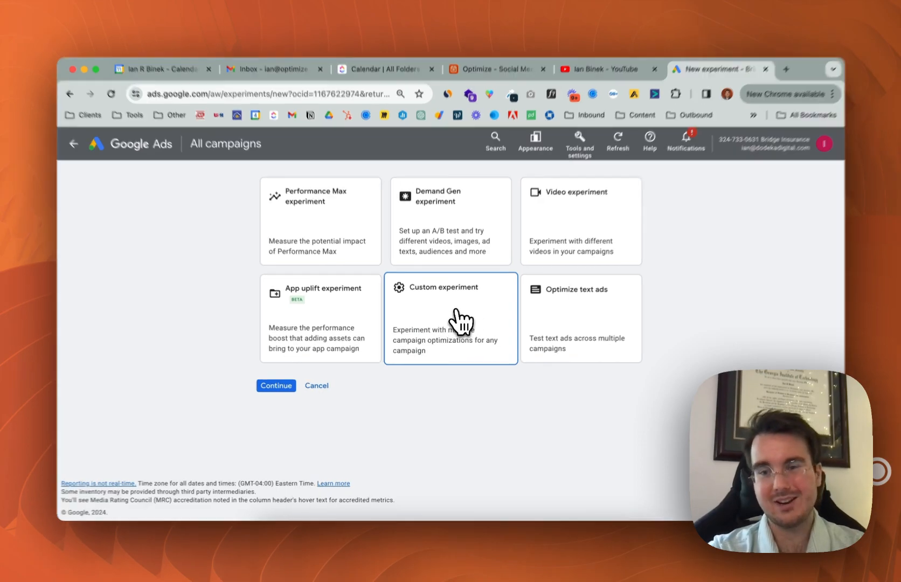
click(456, 311)
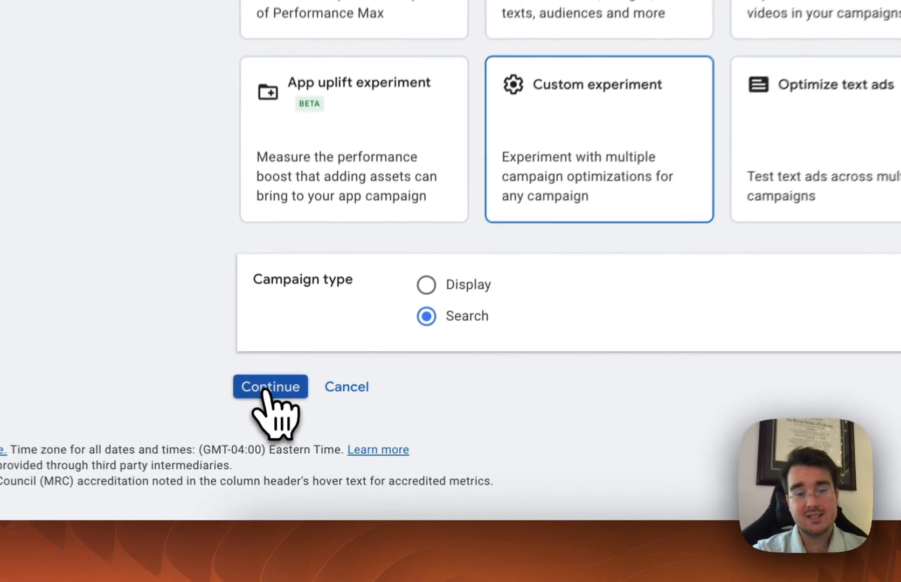
click(276, 452)
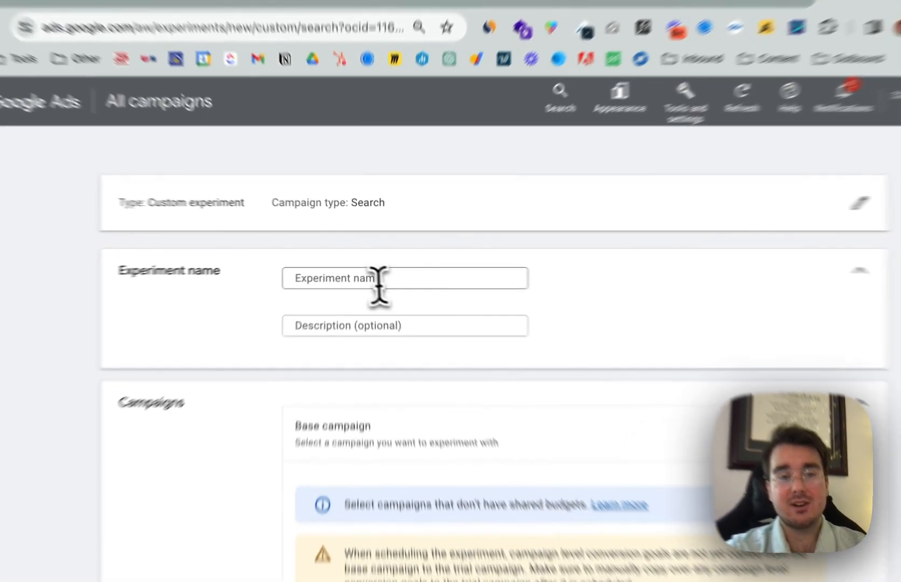
Name the experiment "Max Conversions vs ECPC"
click(399, 279)
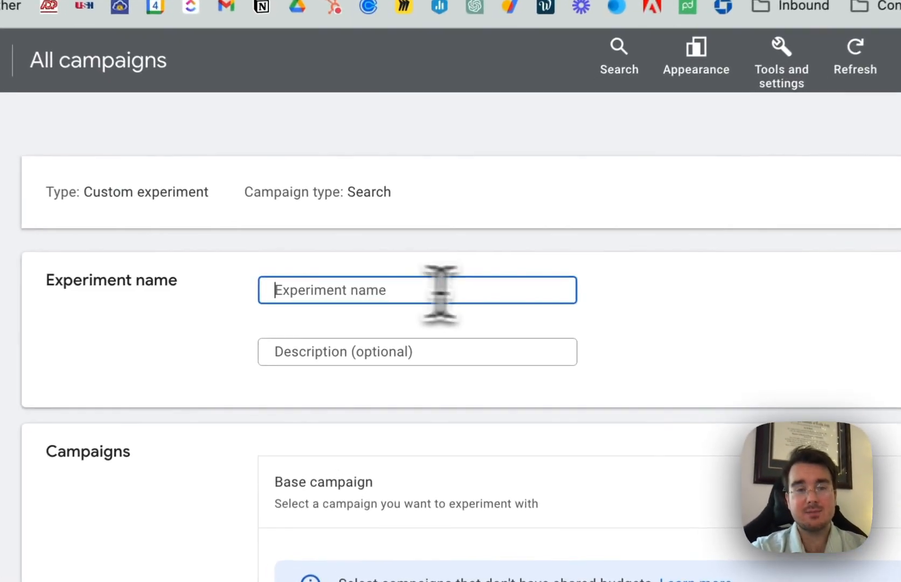
text(Mi)
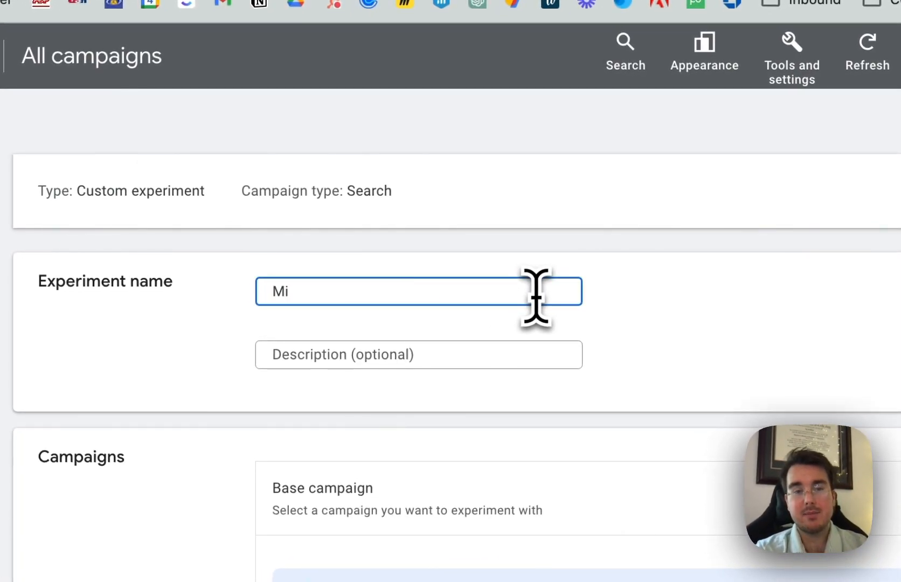
key(BackSpace)
text(ax Conversions)
text( vs ECPC)
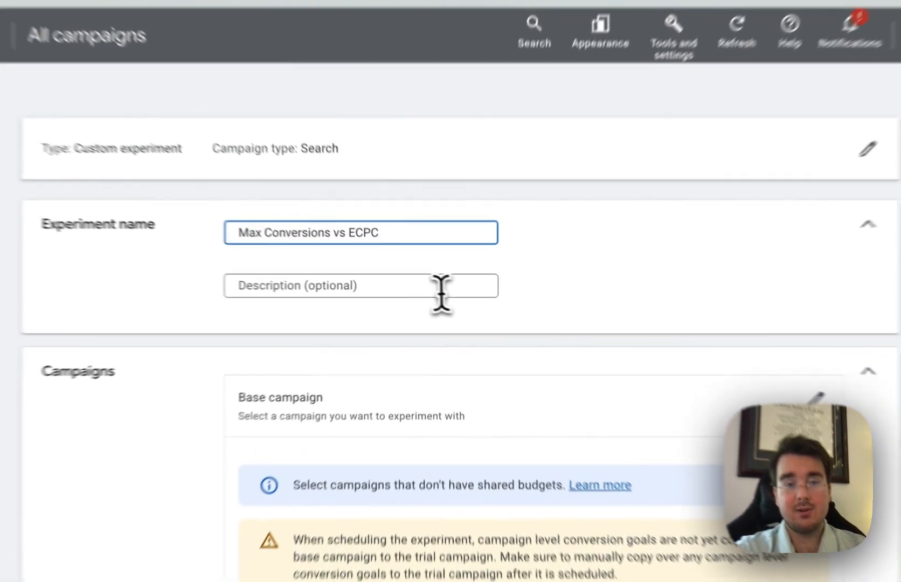
Describe the experiment as "We are testing ECPC against Max Conversions - to see if the manual bidding approach does better."
click(432, 298)
text(We )
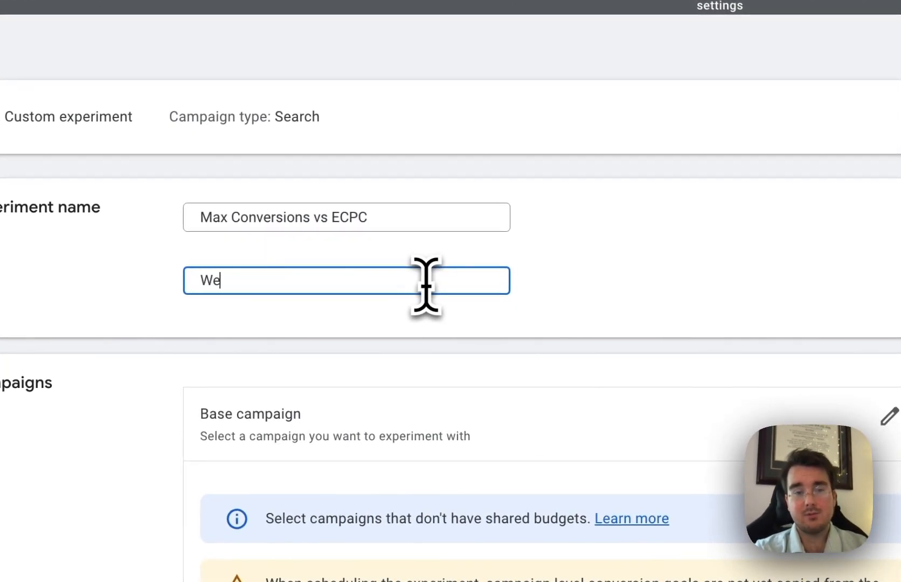
text(are testing )
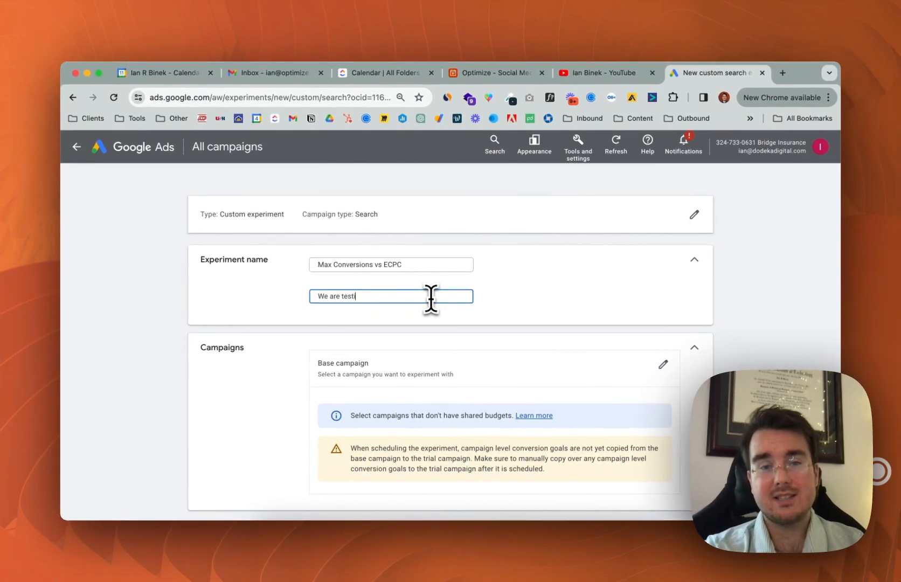
text(ECP)
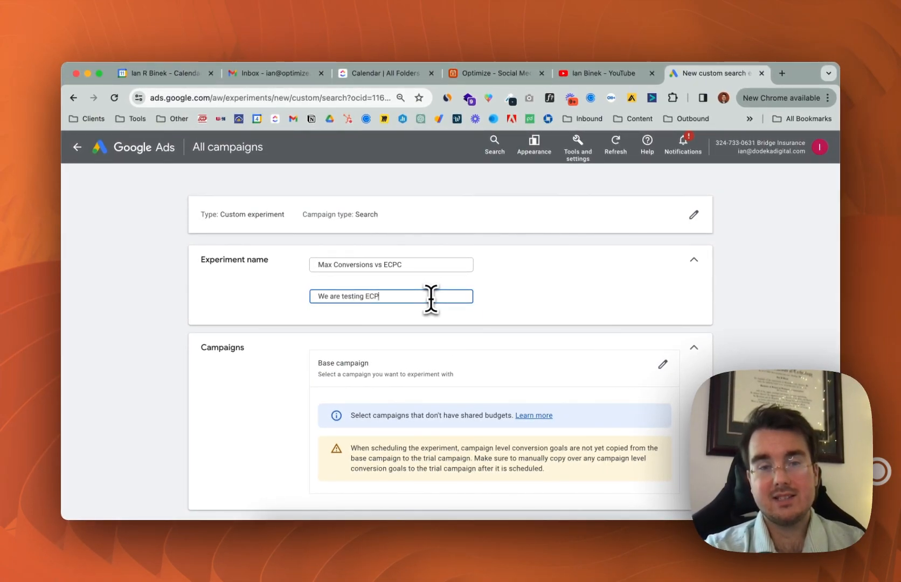
text(C age)
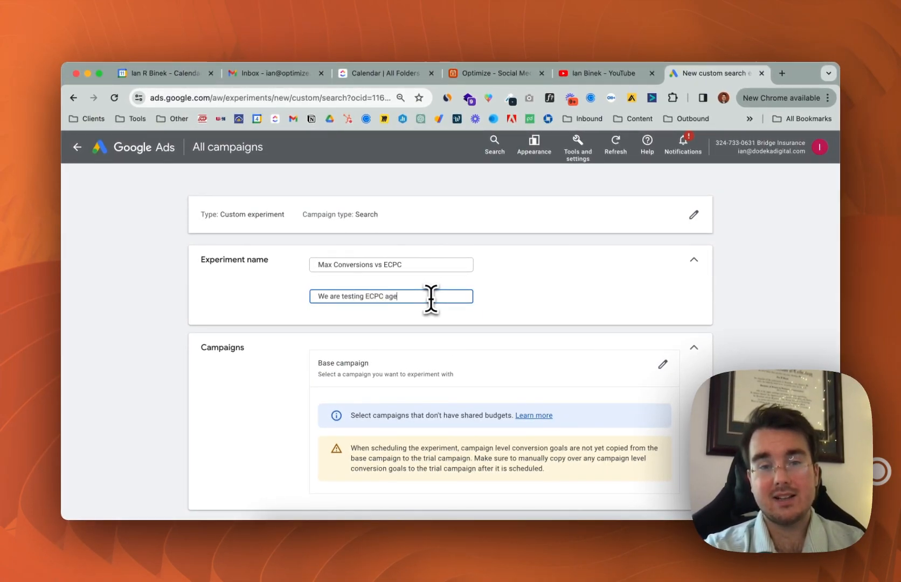
key(BackSpace)
text(ainst Max Conversions - to see if)
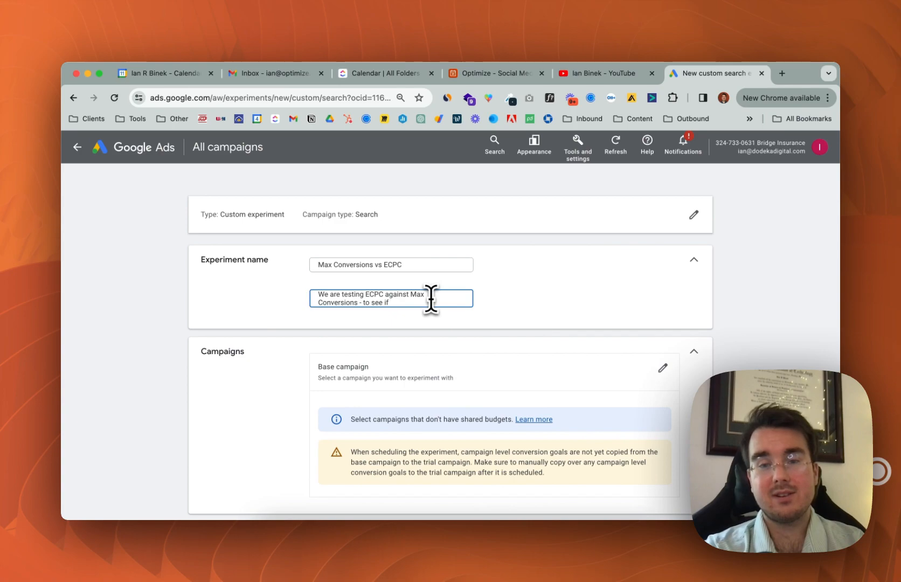
text( the manual bidding approach)
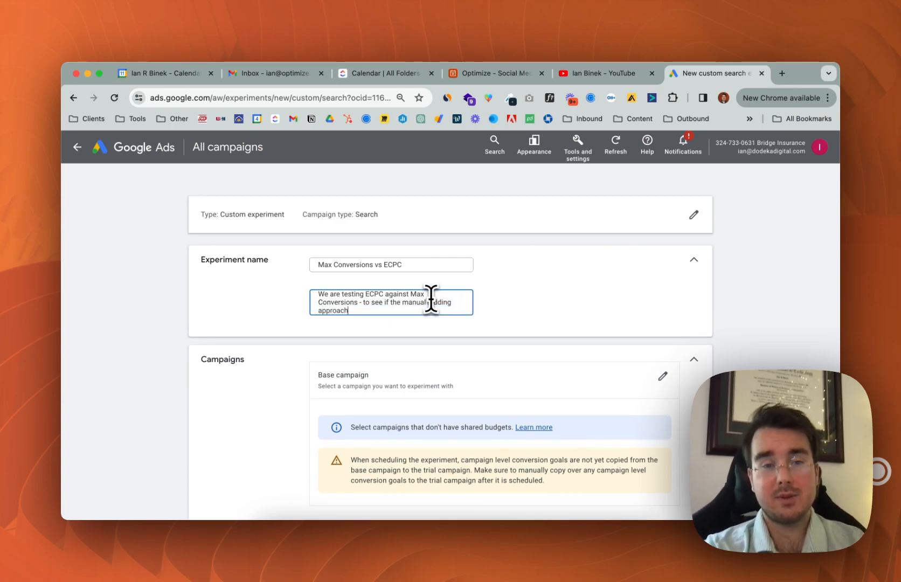
text( does better.)
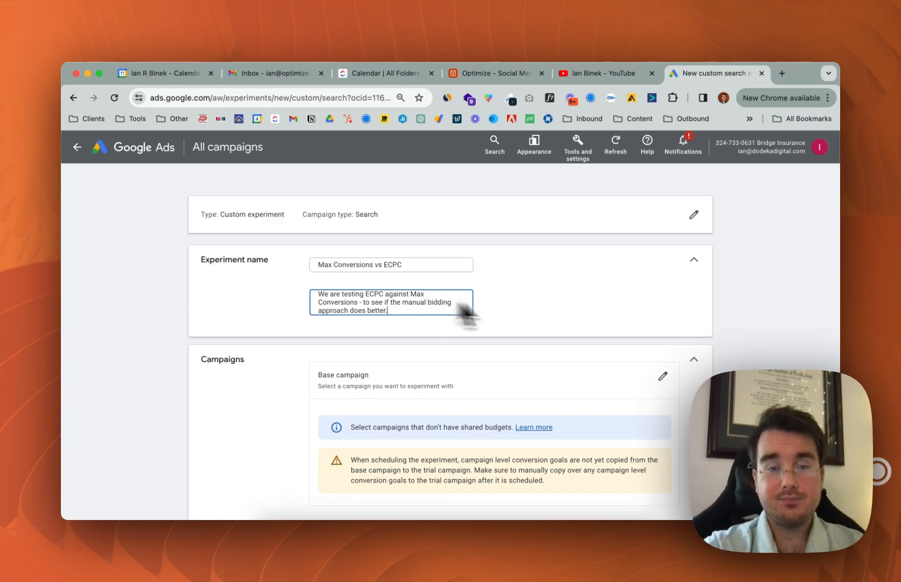
Choose "IB - Bridge - Search - Intent - Max Clicks" as the base campaign and save the experiment setup to continue
scroll(550, 319, down, 1)
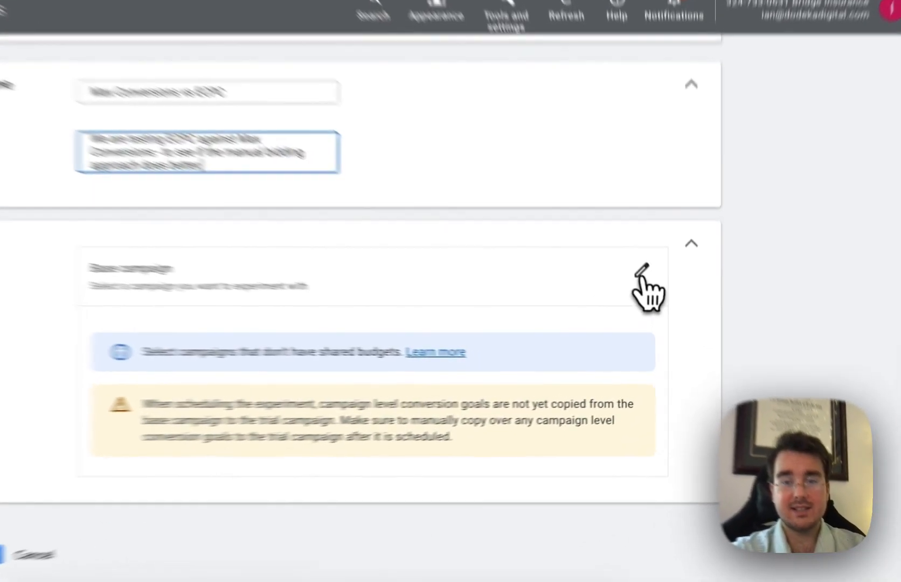
click(662, 311)
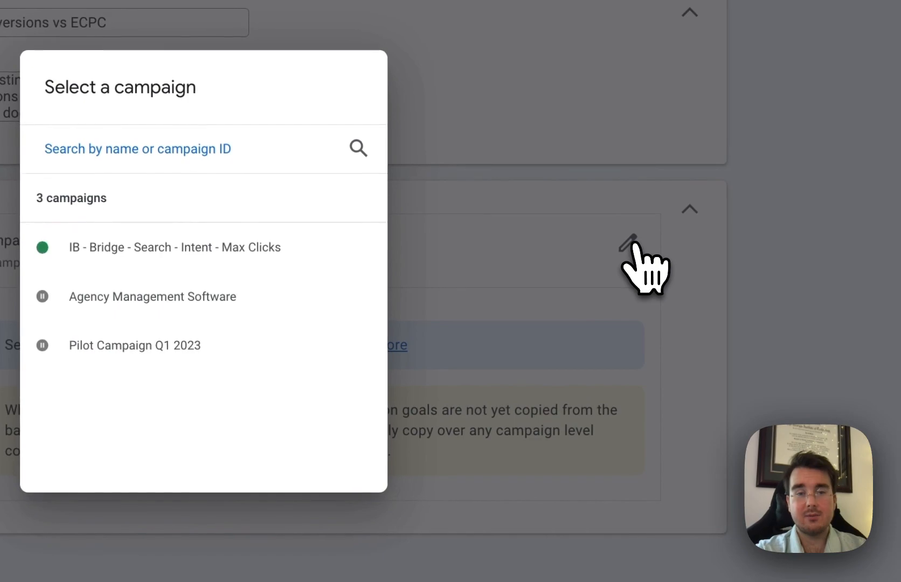
click(277, 249)
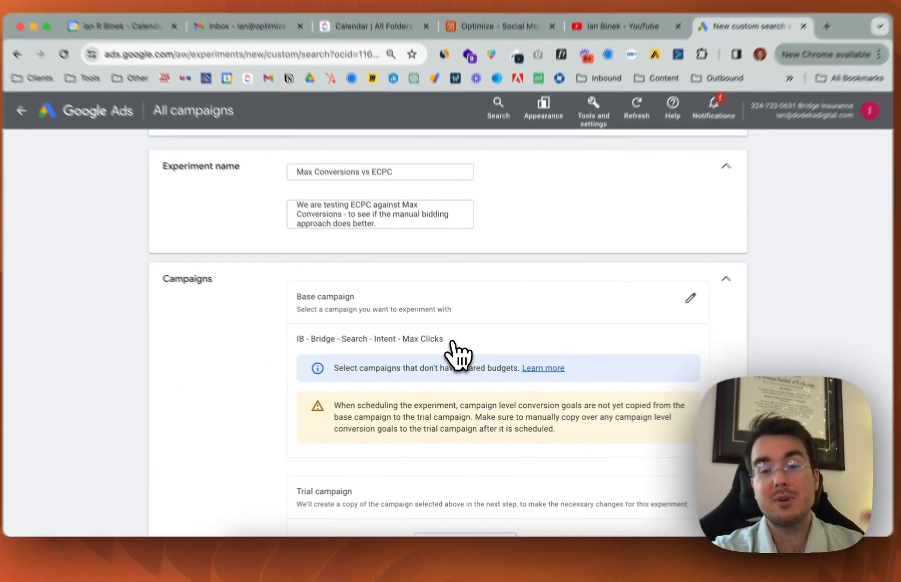
scroll(504, 368, down, 2)
scroll(509, 371, down, 1)
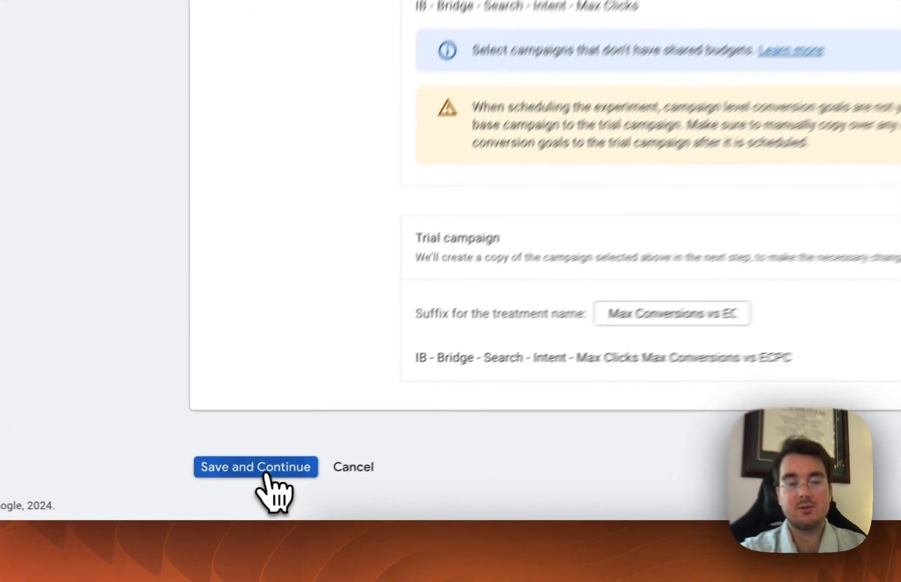
click(229, 490)
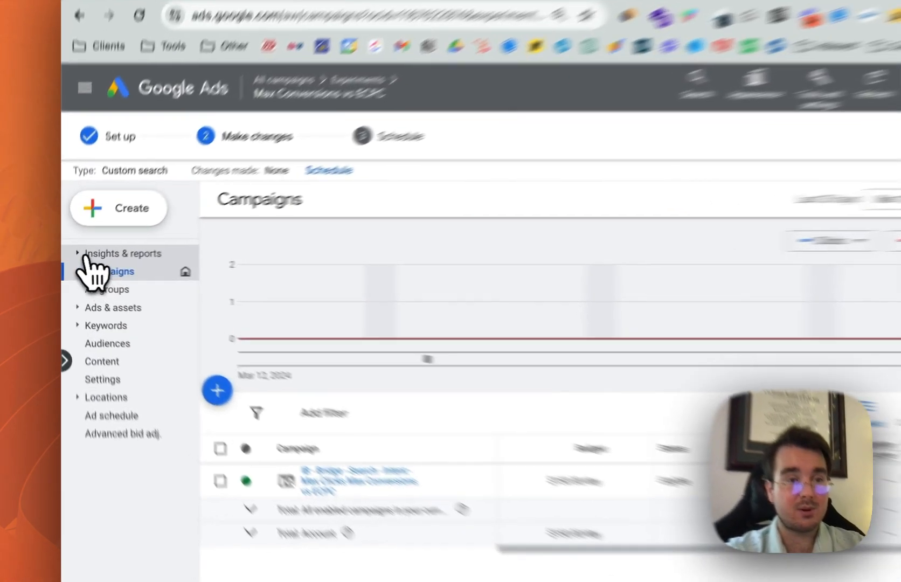
Examine the experiment's device bid adjustments and matched locations in the When & where ads showed report, dismissing the error notice
click(74, 260)
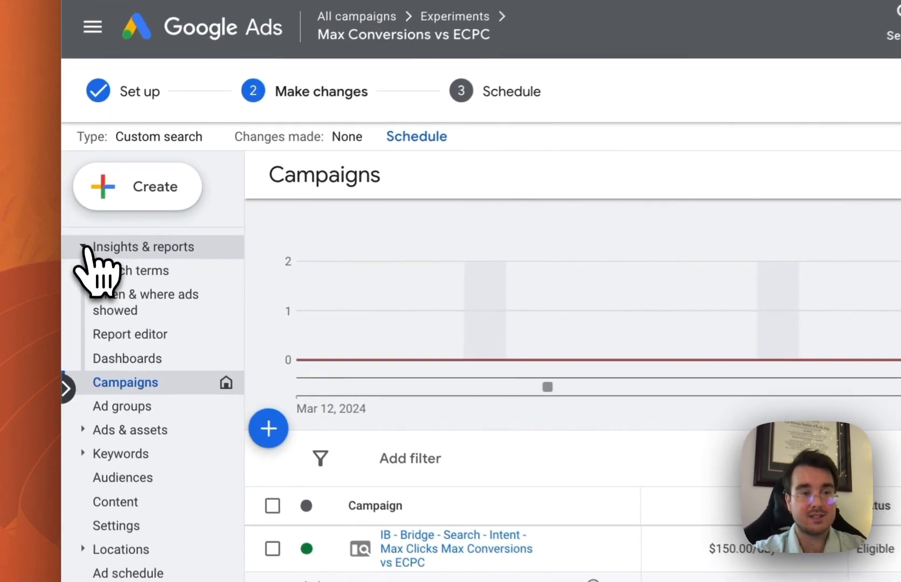
click(154, 307)
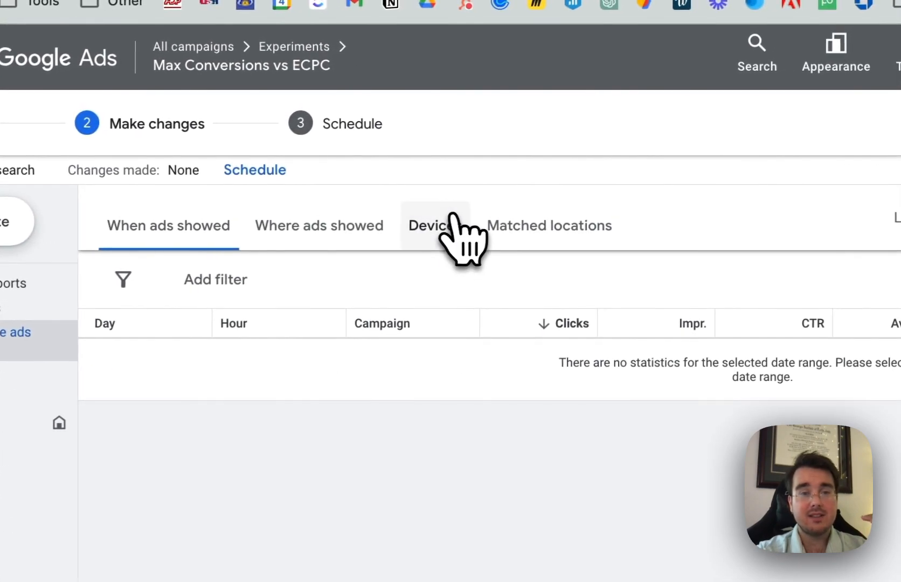
click(565, 204)
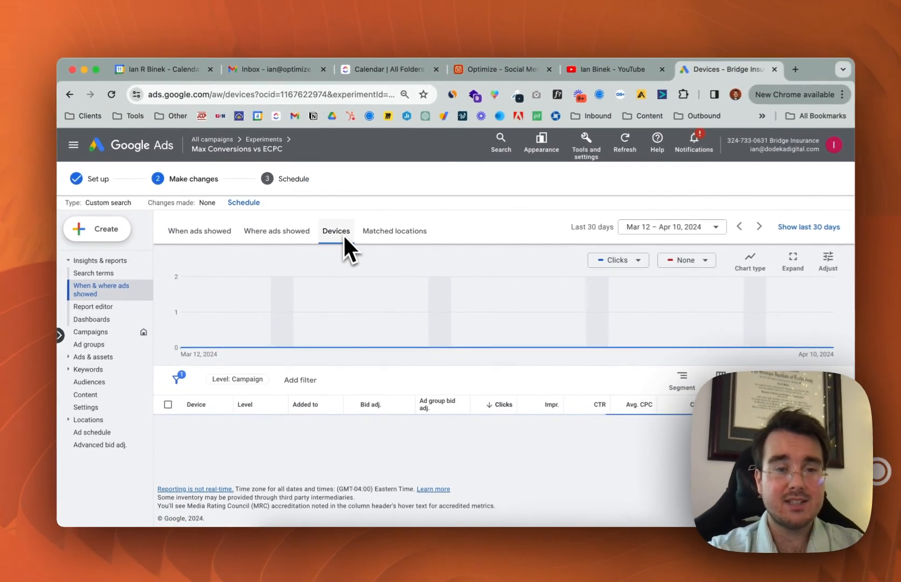
scroll(401, 366, down, 3)
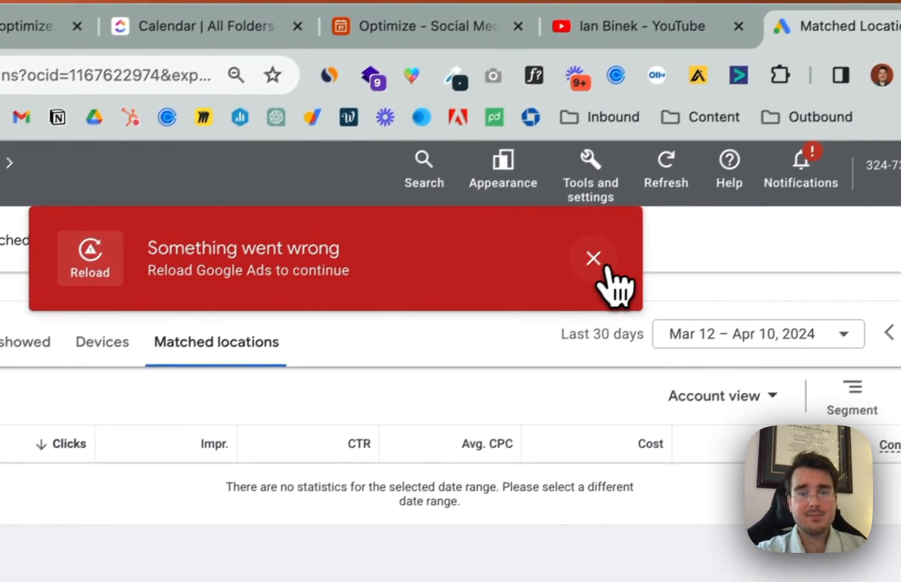
click(634, 223)
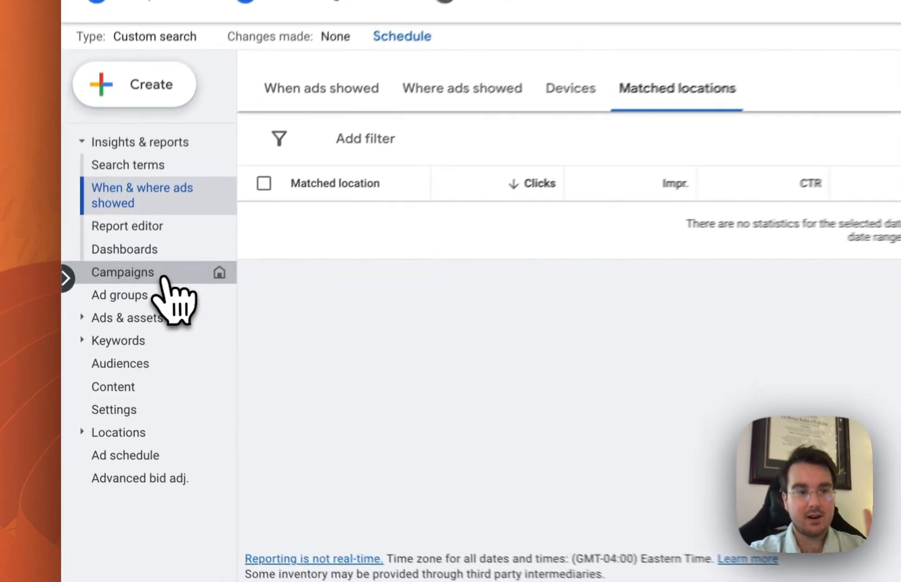
Edit the audience segments of the trial campaign "IB - Bridge - Search - Intent - Max Clicks Max Conversions vs ECPC" and switch them to Targeting
click(116, 331)
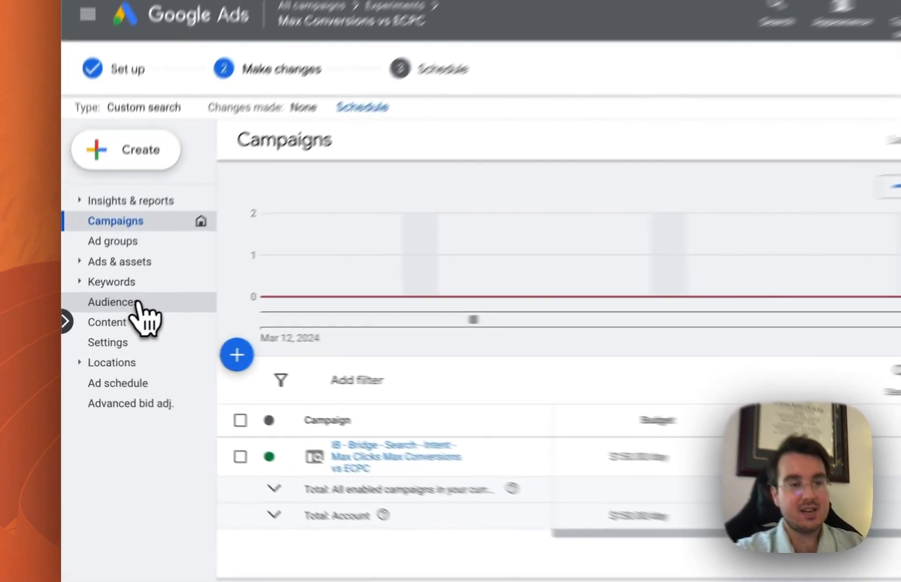
click(99, 322)
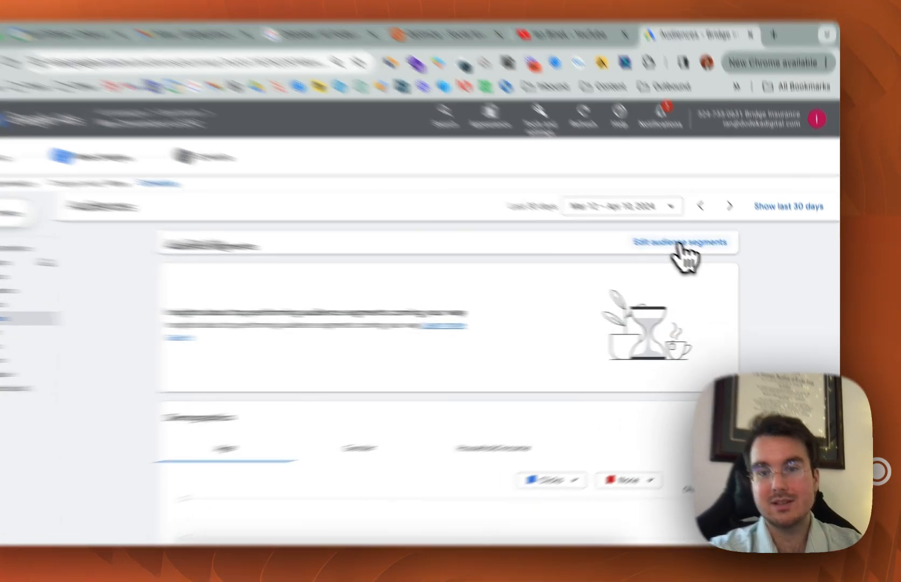
click(701, 256)
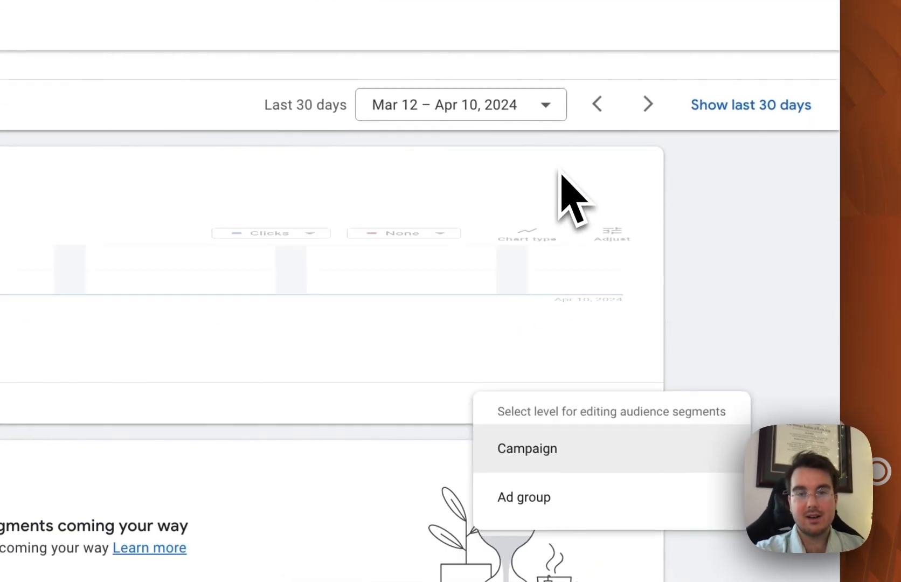
mouse_move(613, 268)
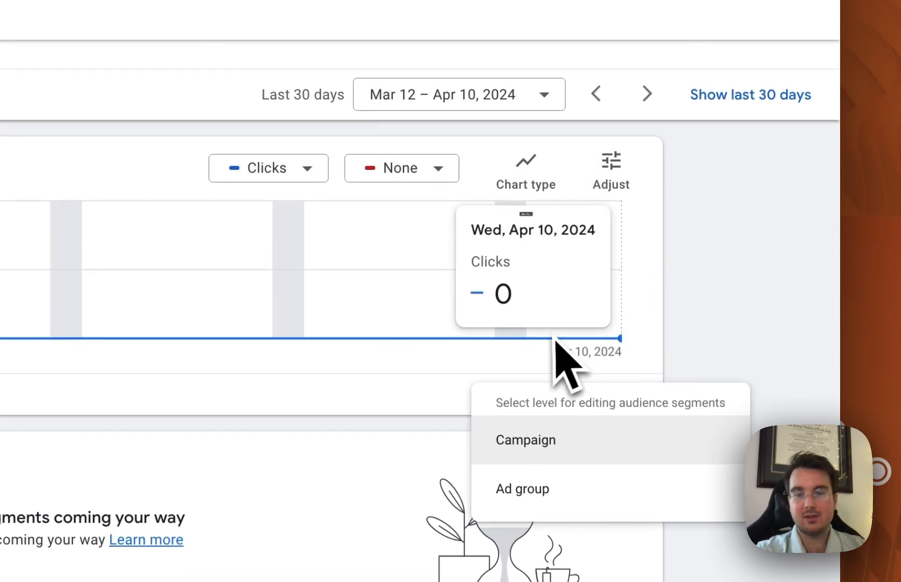
scroll(784, 378, down, 4)
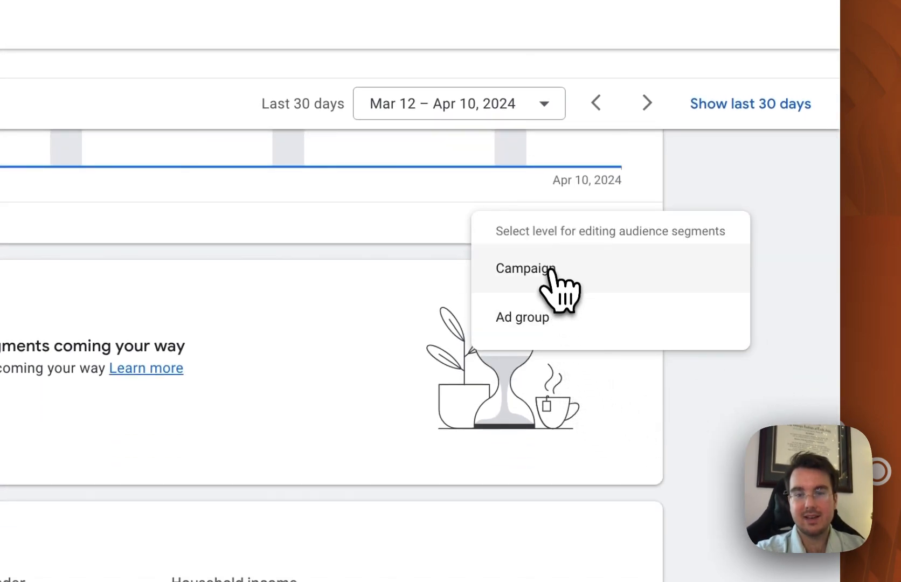
click(551, 270)
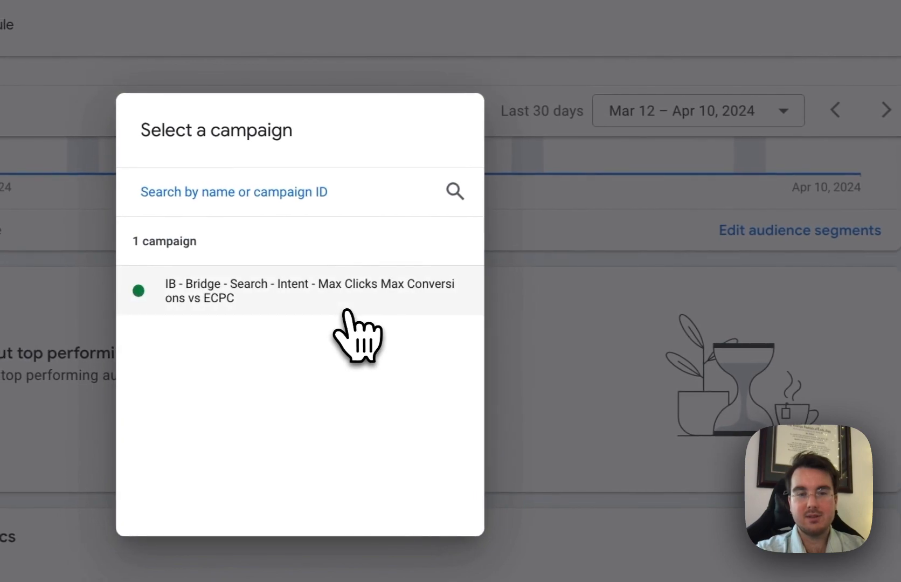
click(293, 301)
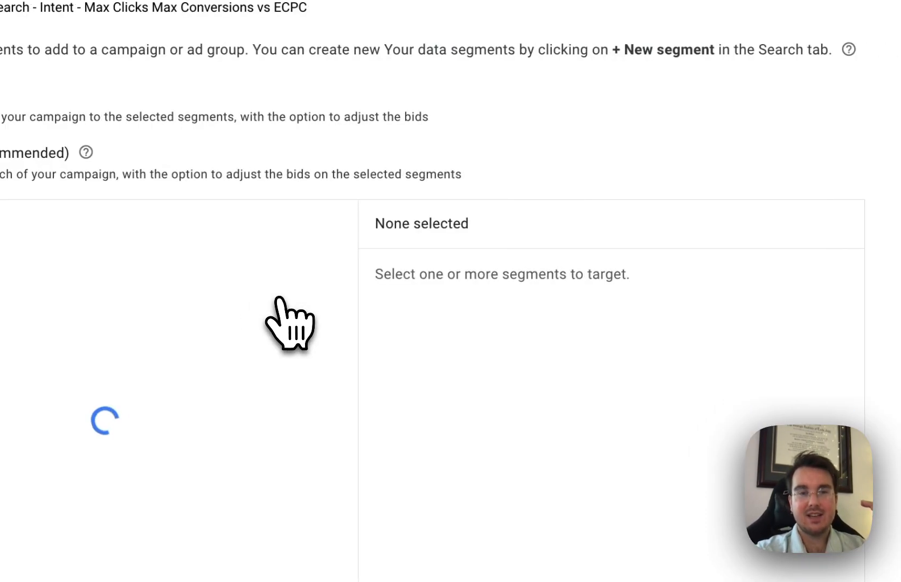
click(316, 256)
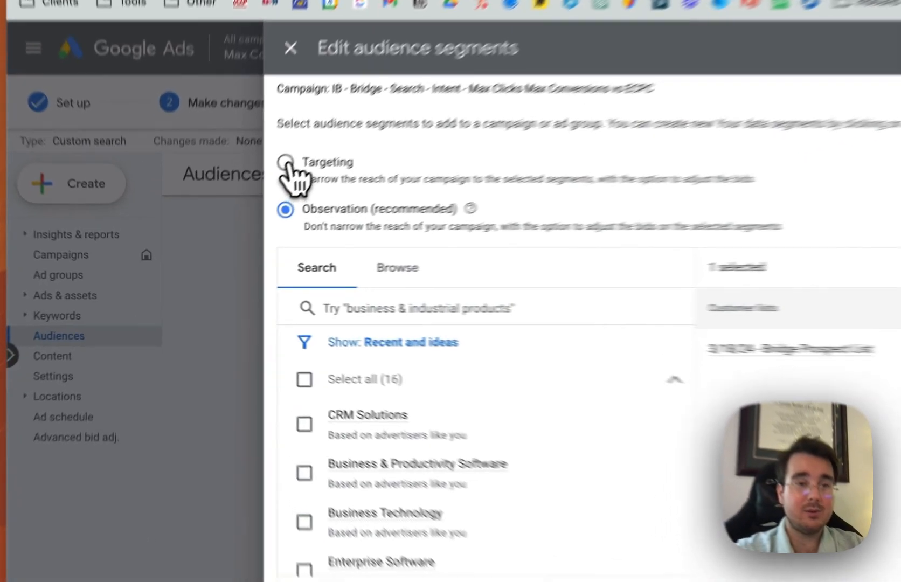
click(230, 217)
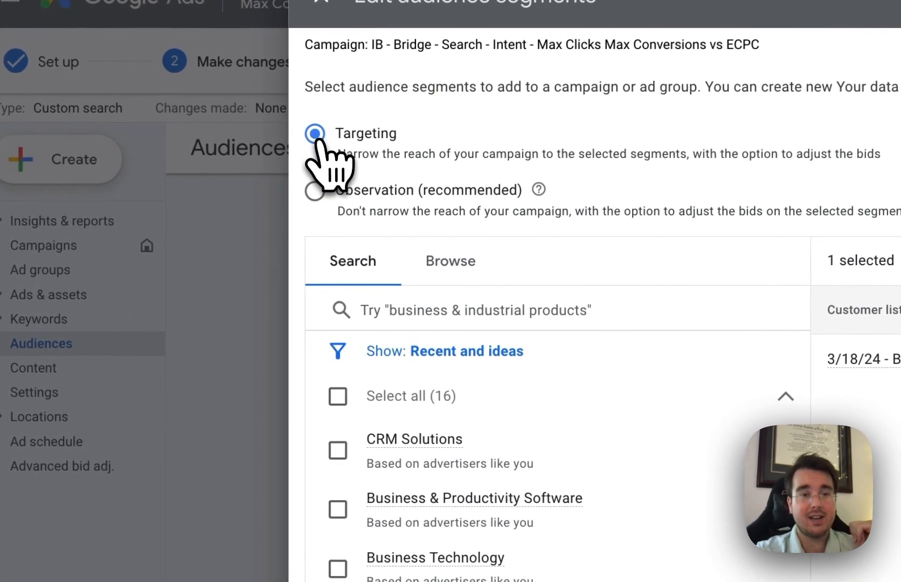
Examine the In-market, Your data segments and Affinity categories available for the campaign's audience segments
click(451, 265)
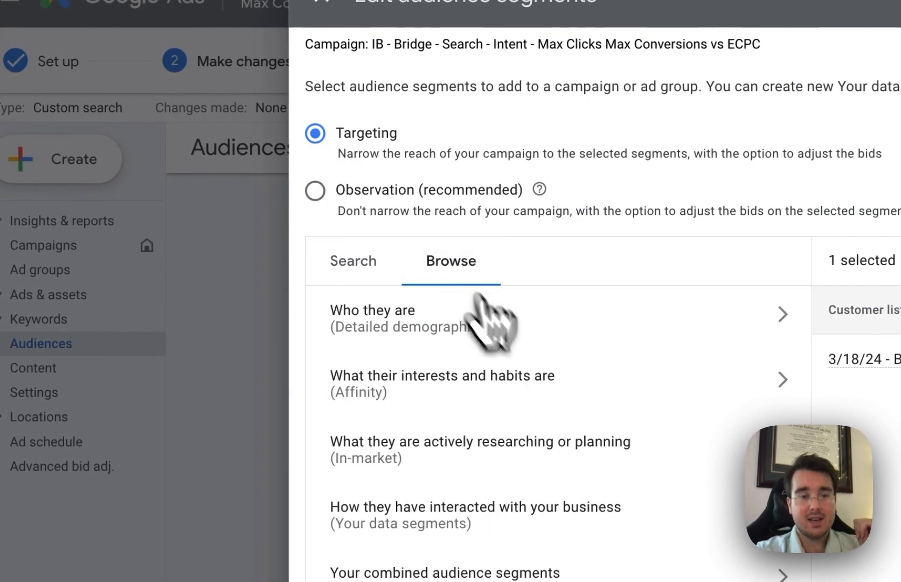
click(590, 455)
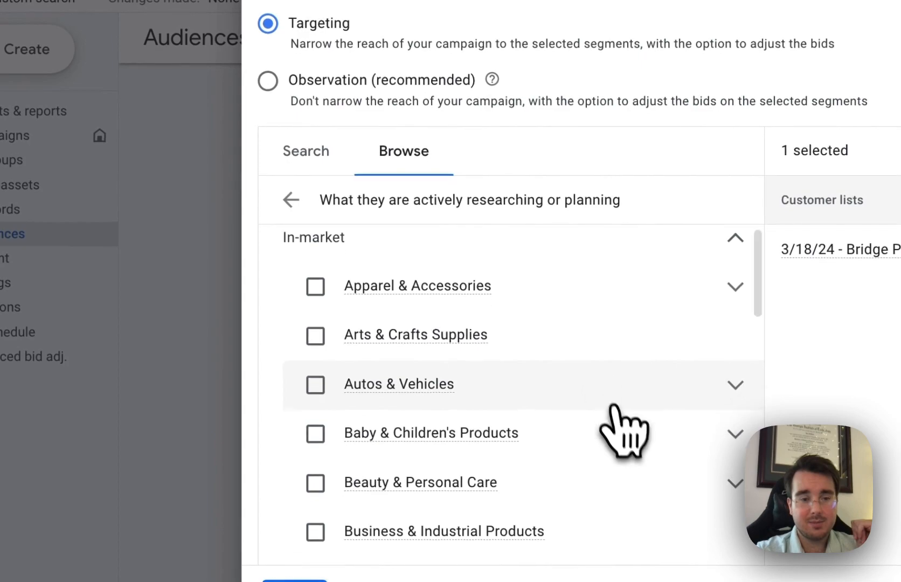
scroll(647, 485, down, 5)
scroll(619, 416, down, 10)
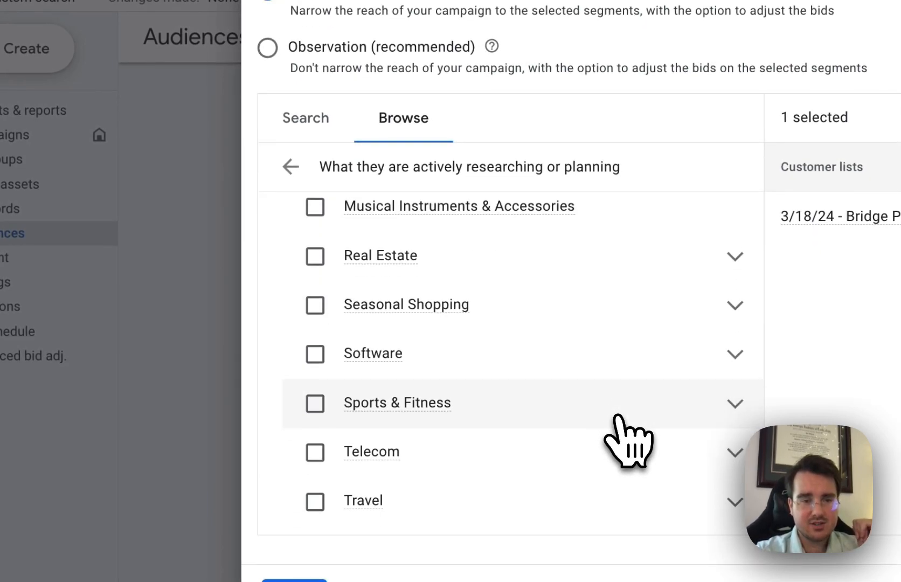
click(294, 165)
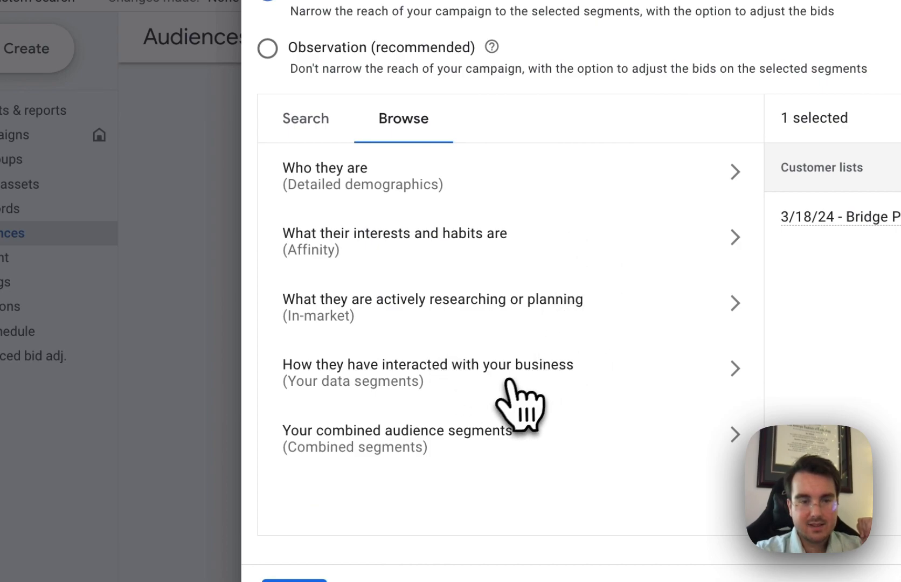
click(539, 367)
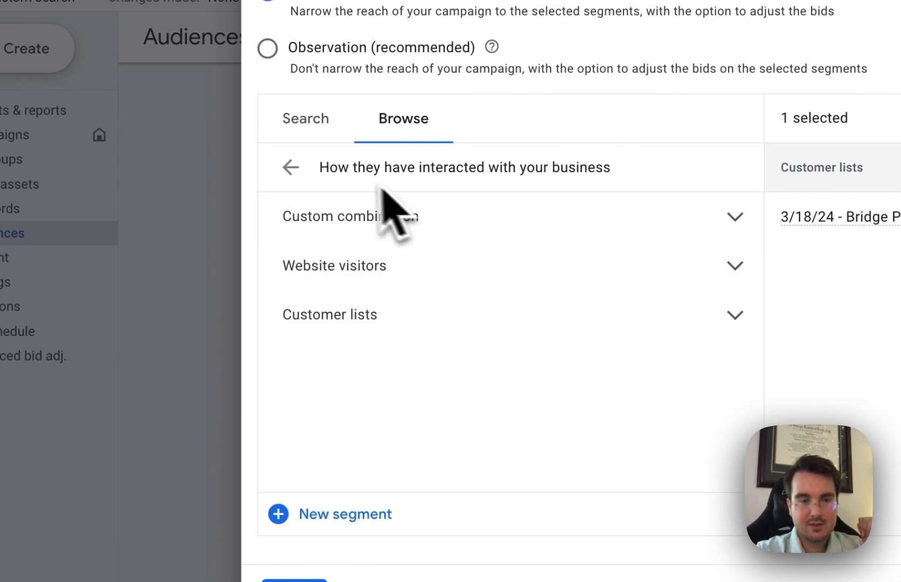
click(291, 167)
click(517, 384)
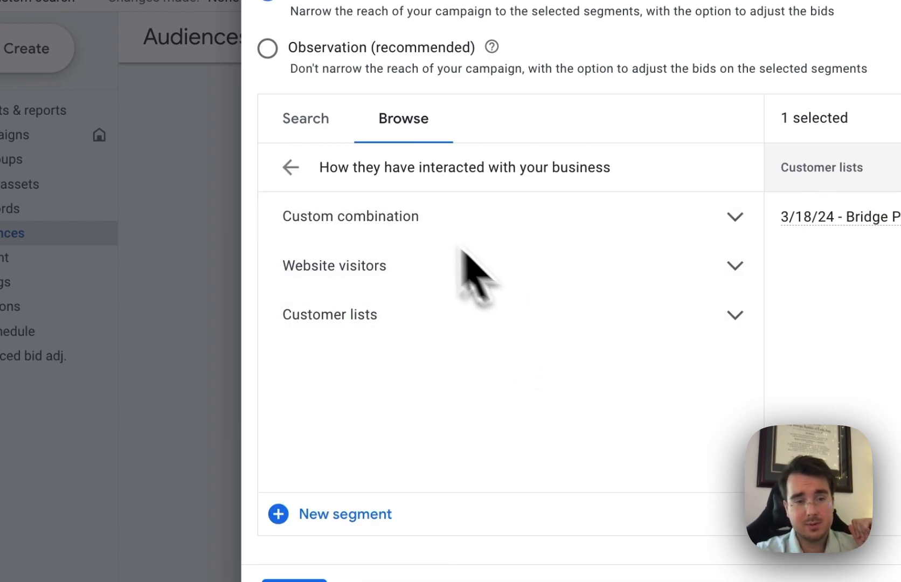
click(293, 167)
click(483, 262)
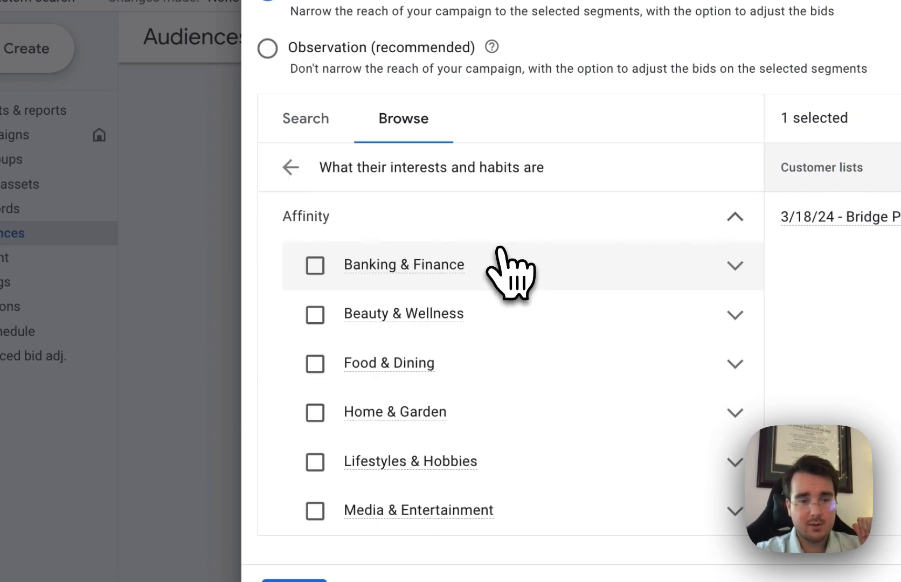
click(293, 168)
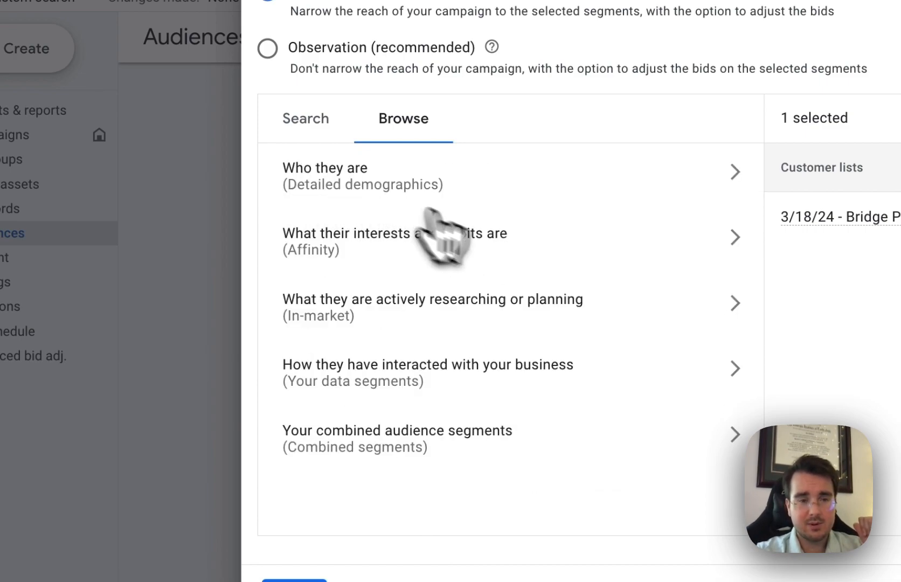
Try adding the Small Employer (1-249 Employees) company size segment from the Employment demographics, and discard the audience changes
click(515, 196)
click(418, 414)
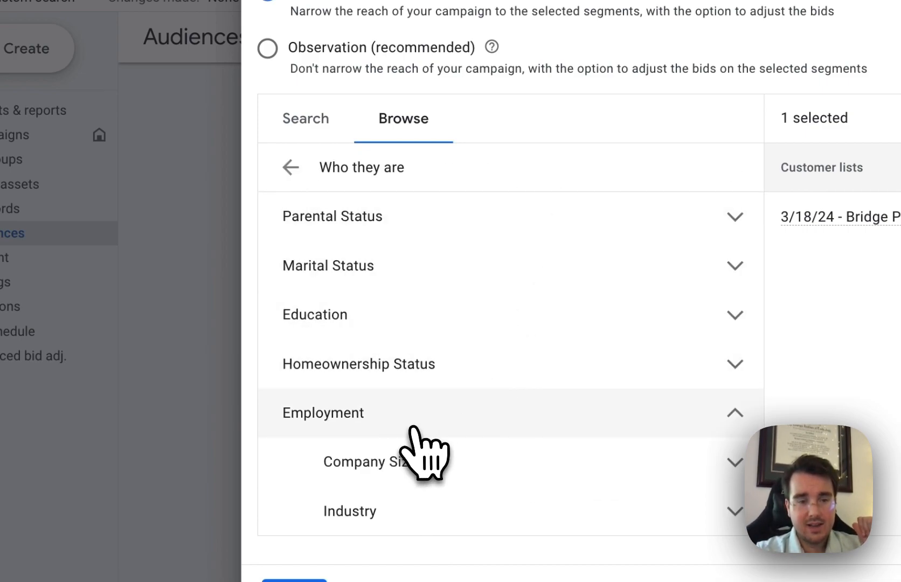
click(526, 448)
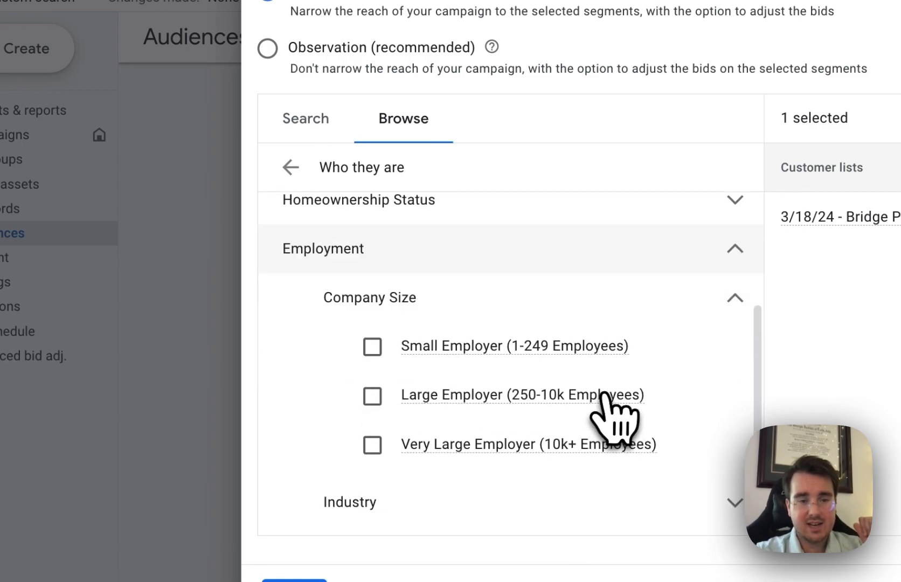
click(372, 345)
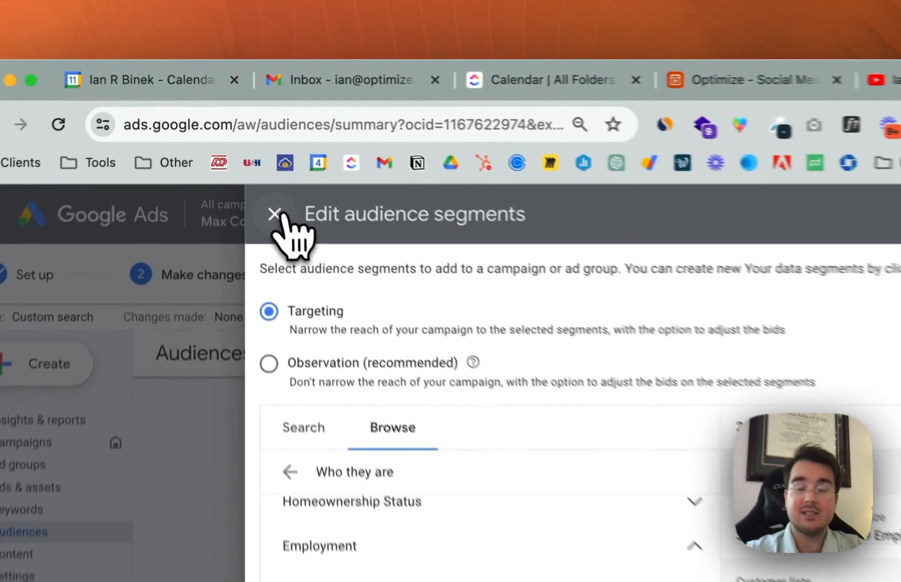
click(234, 147)
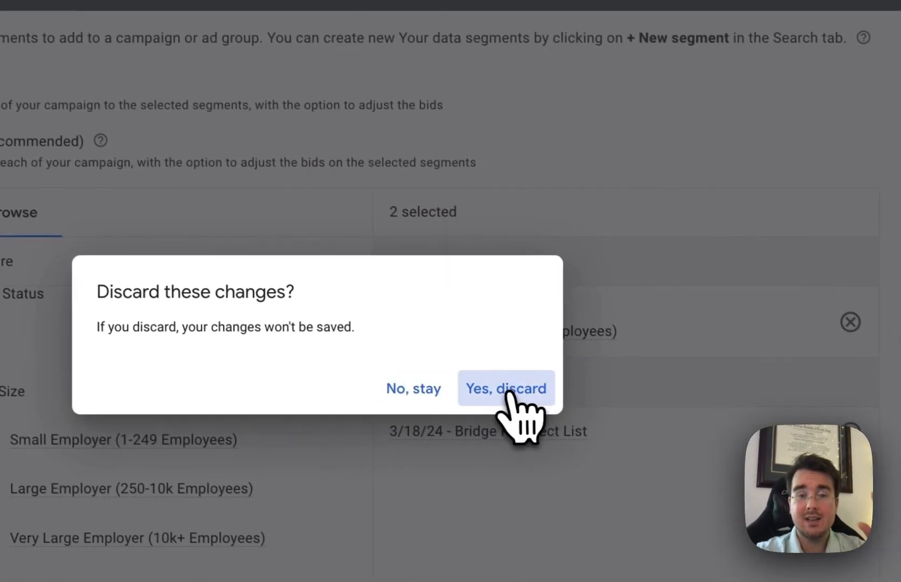
click(859, 581)
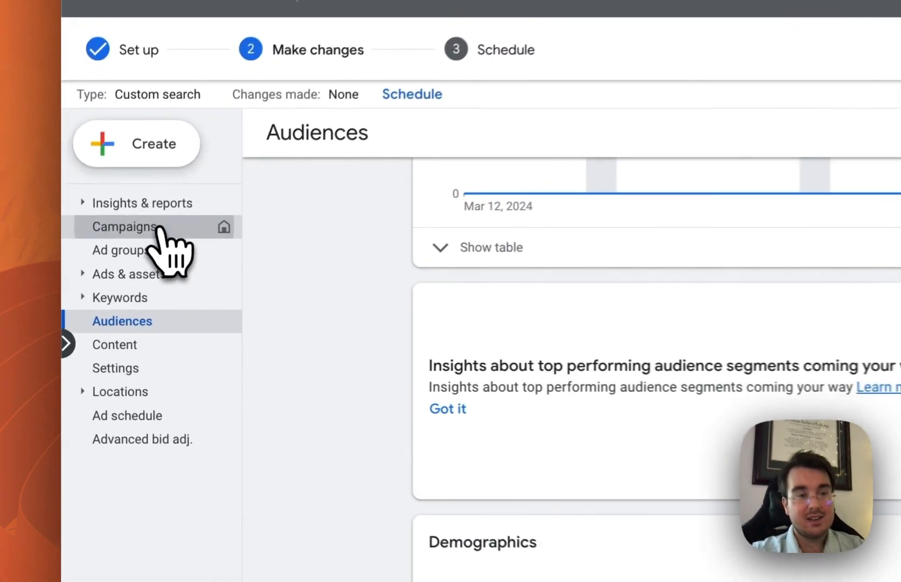
Open the settings of the experiment's trial campaign from the campaign list
click(158, 227)
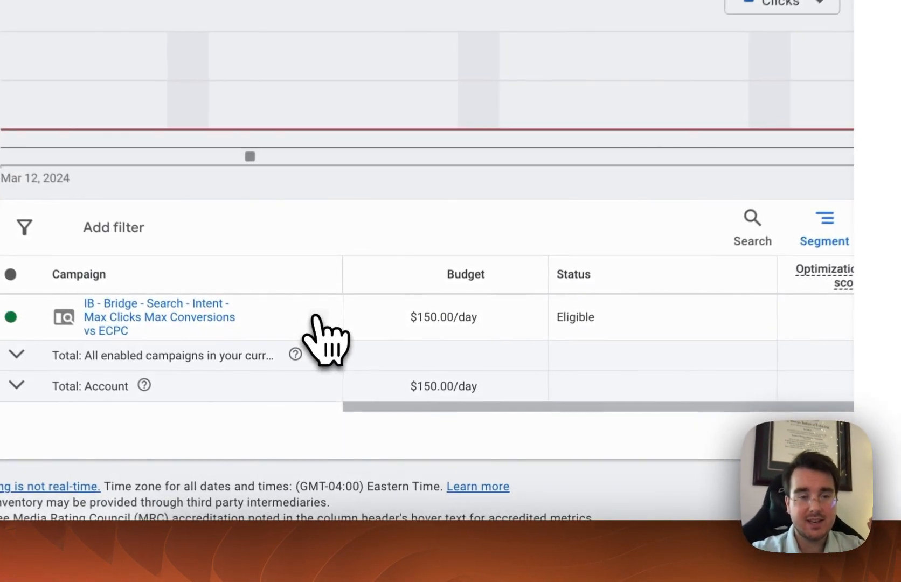
click(319, 317)
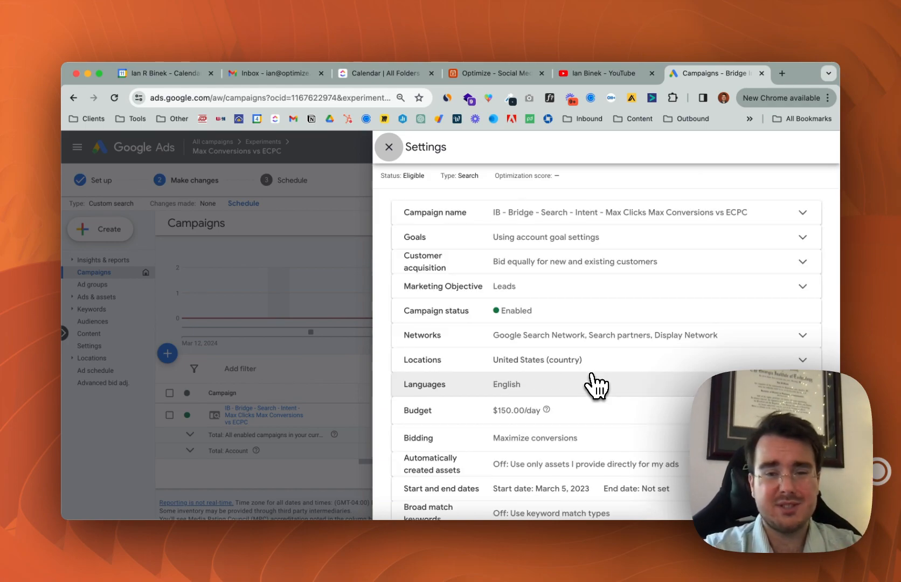
scroll(595, 434, down, 3)
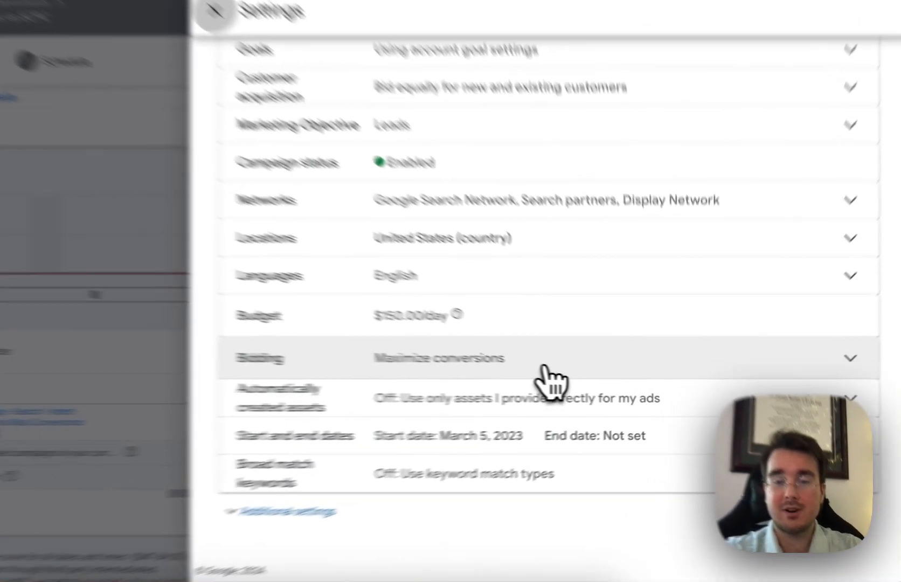
Change the trial campaign's bid strategy to Manual CPC with Enhanced CPC optimized for conversions, and save it
click(606, 384)
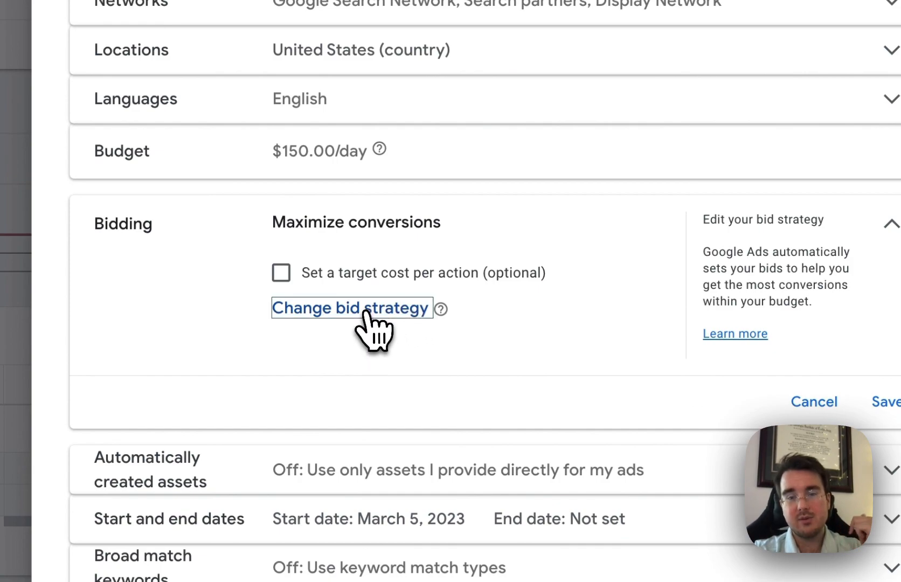
click(374, 312)
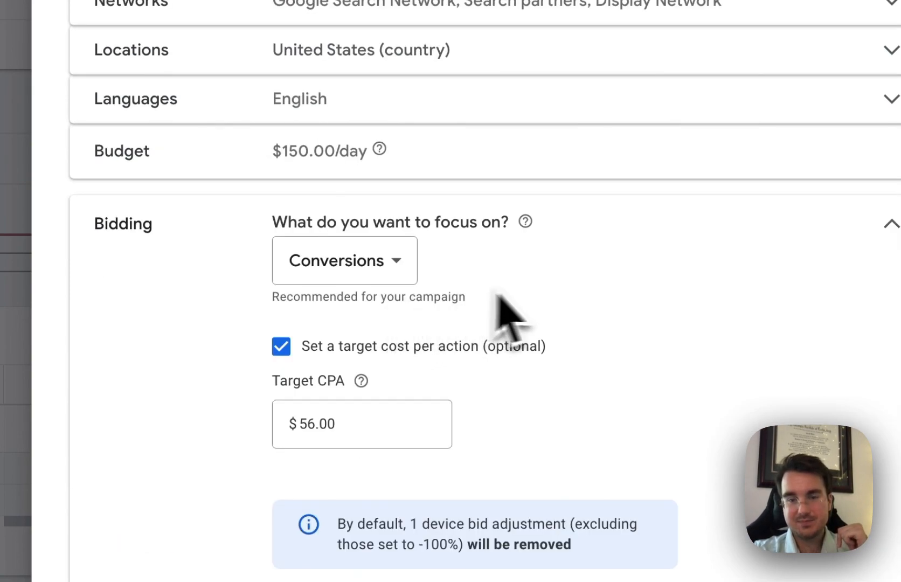
scroll(517, 307, down, 4)
scroll(528, 432, down, 3)
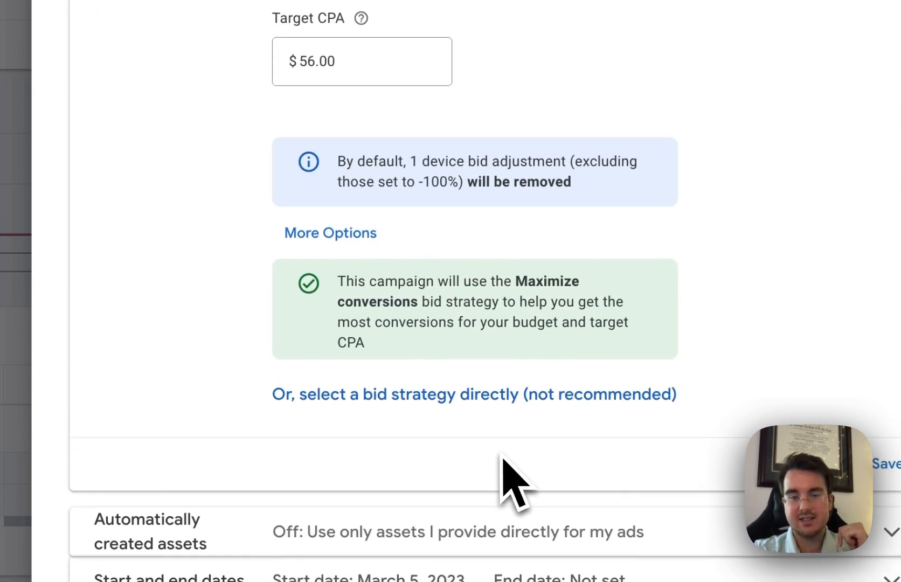
click(397, 402)
scroll(431, 294, up, 4)
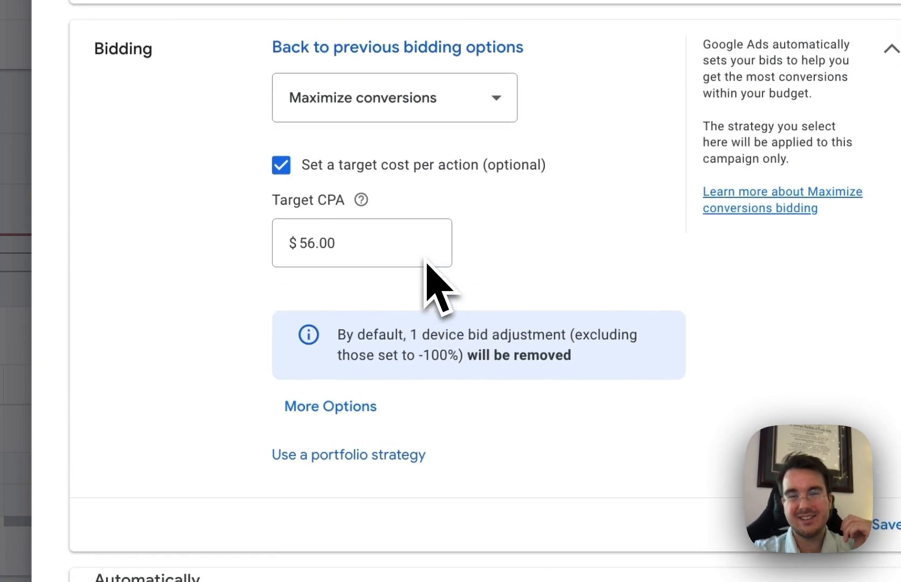
click(443, 116)
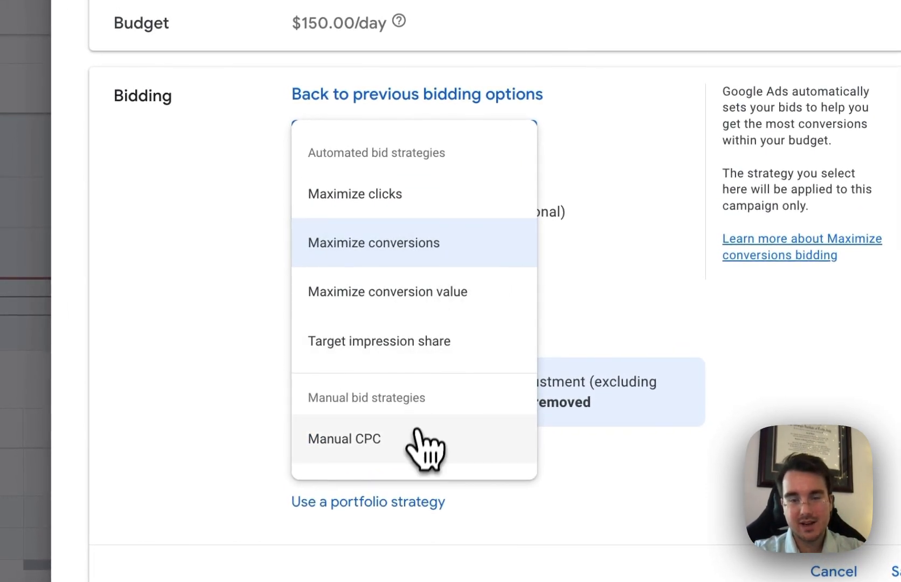
click(400, 399)
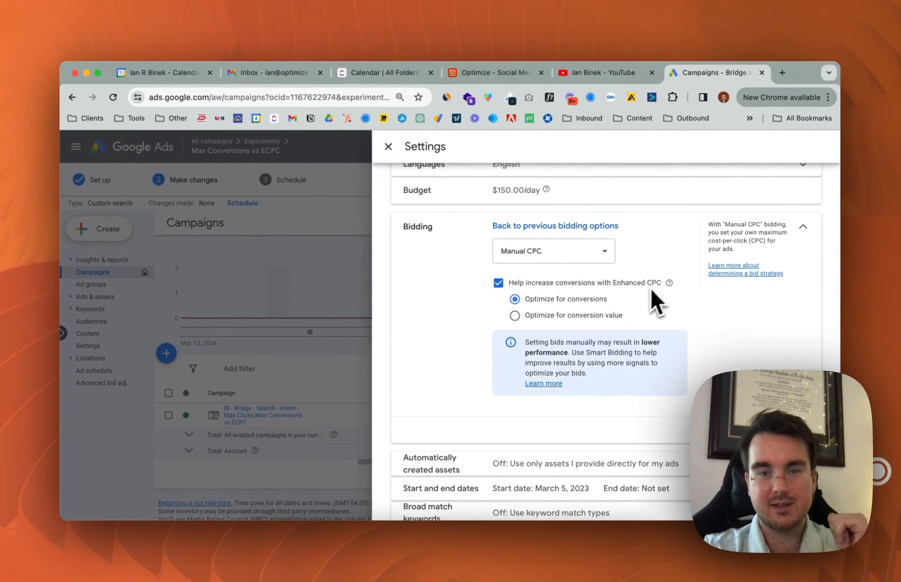
scroll(634, 322, down, 3)
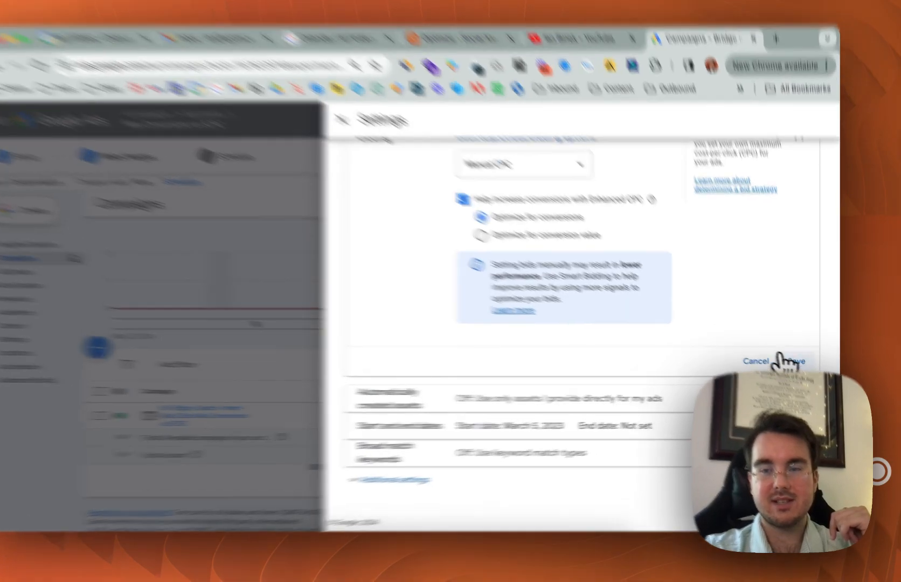
click(801, 365)
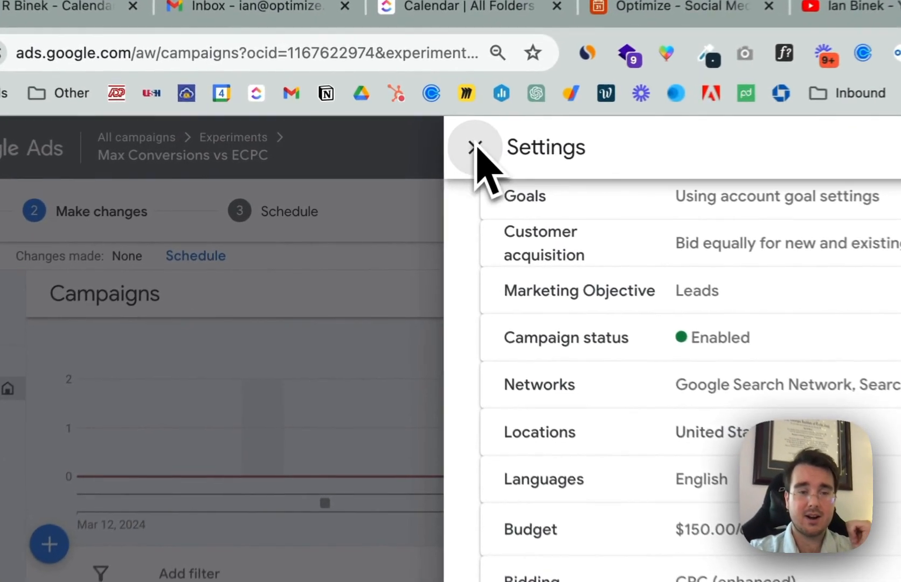
Close the trial campaign's settings and continue to scheduling the experiment
click(389, 146)
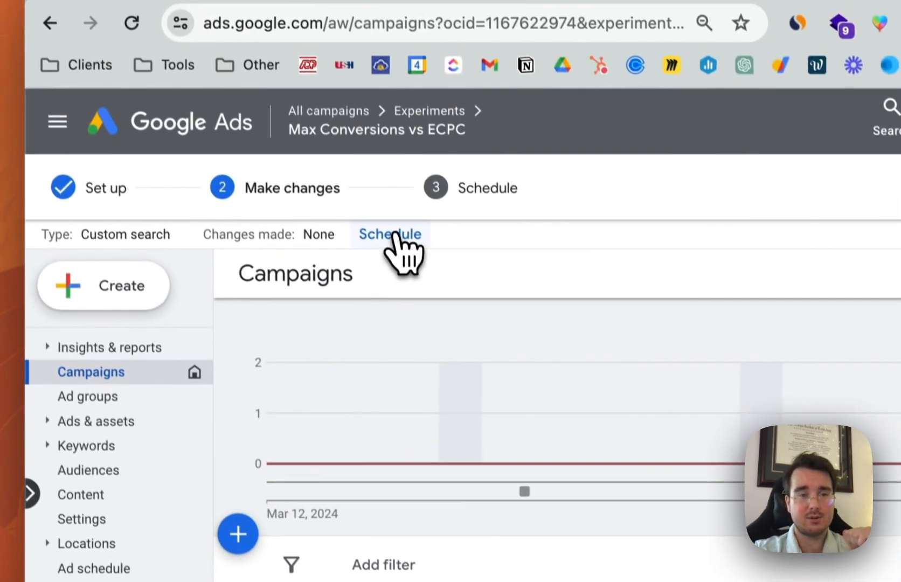
click(398, 235)
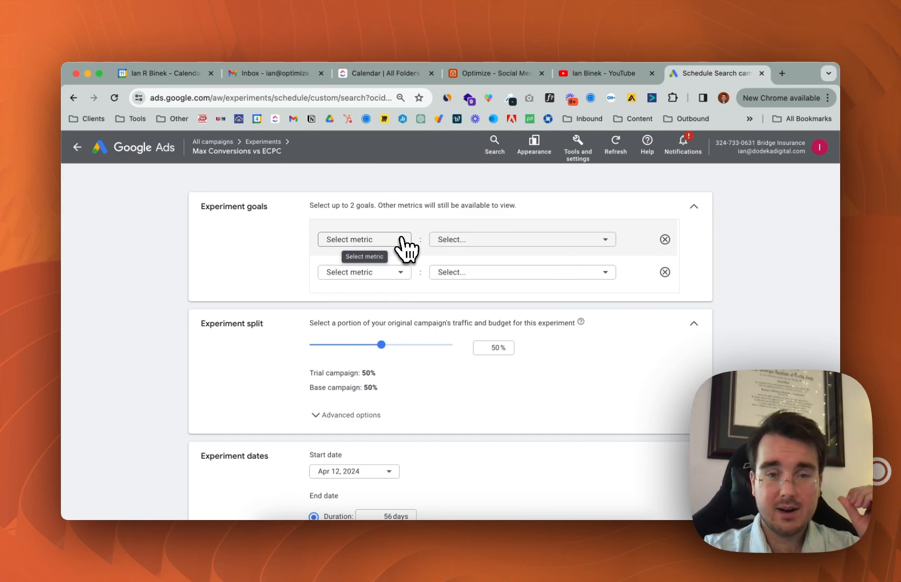
Set the experiment goals to a decrease in cost per conversion and an increase in conversion value
click(402, 239)
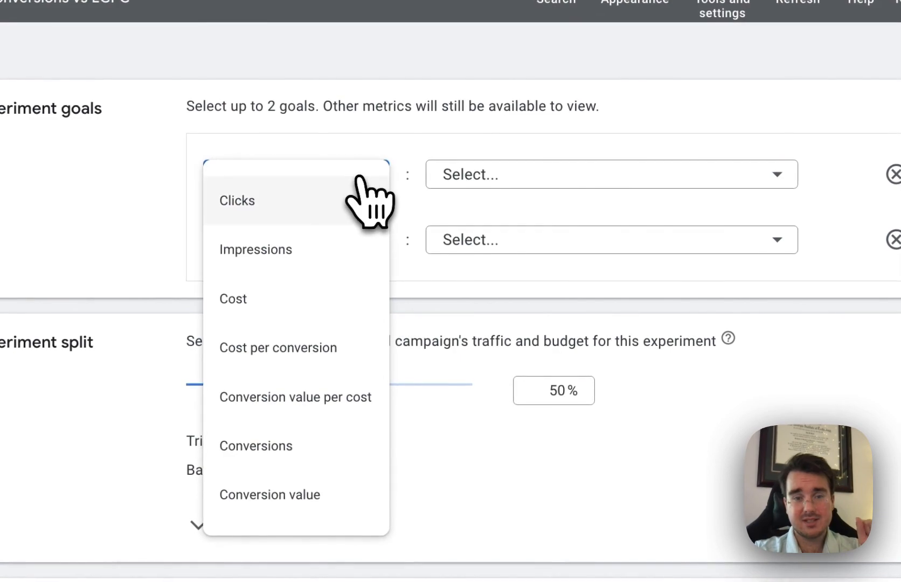
click(335, 348)
click(571, 172)
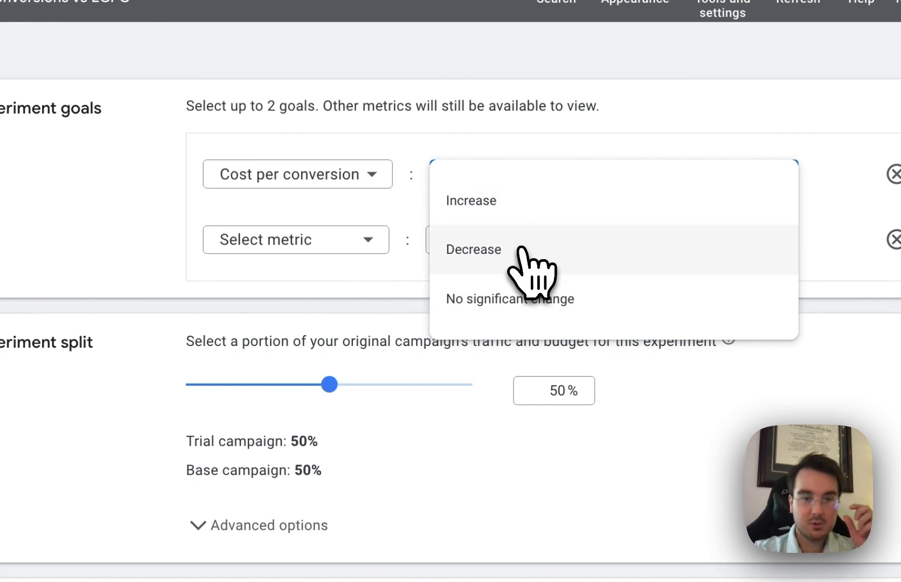
click(522, 249)
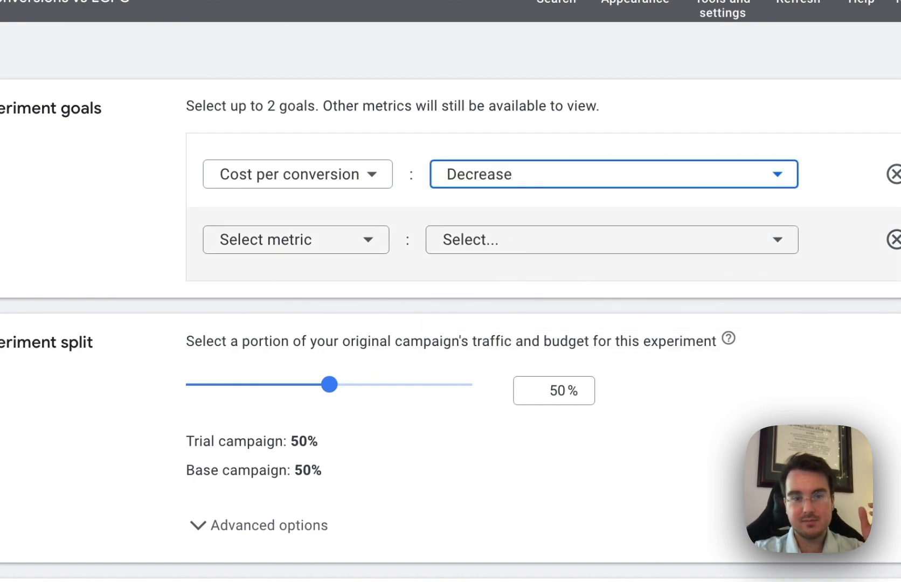
click(368, 242)
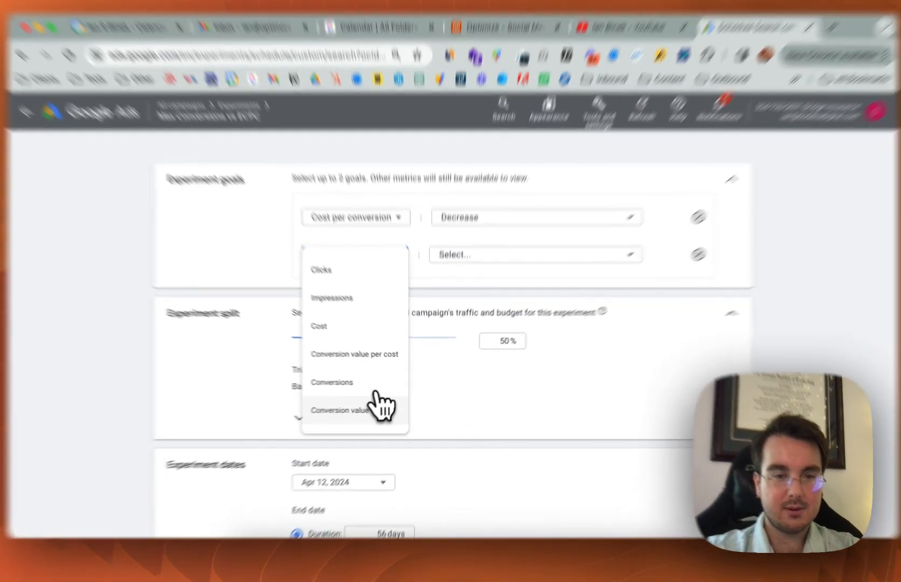
click(356, 408)
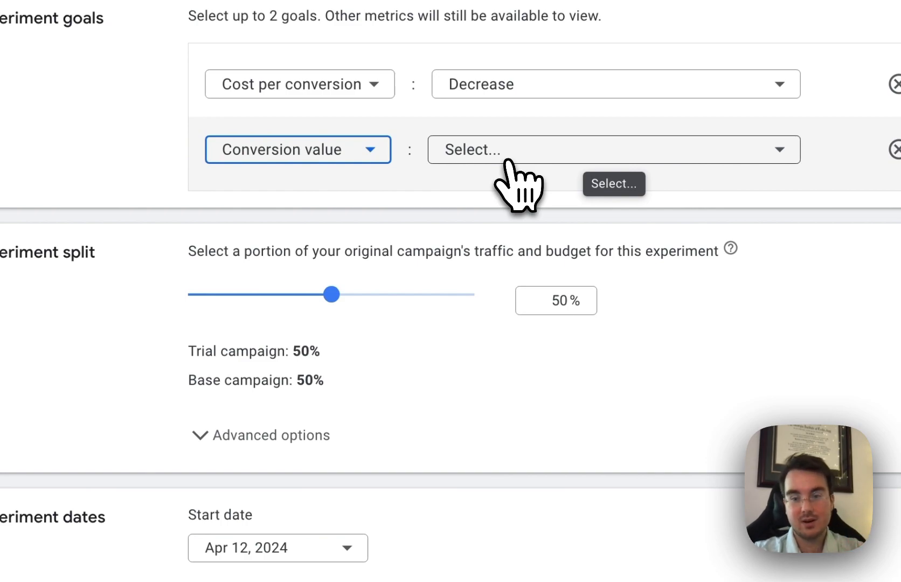
click(507, 161)
click(499, 176)
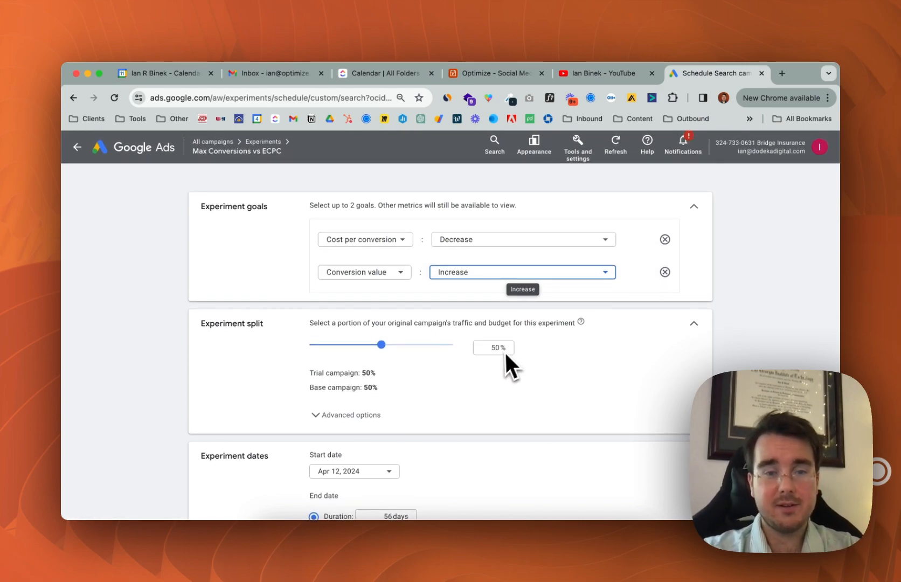
Set the experiment's duration to 14 days, keeping the Apr 12, 2024 start date
scroll(494, 372, down, 3)
scroll(490, 376, down, 2)
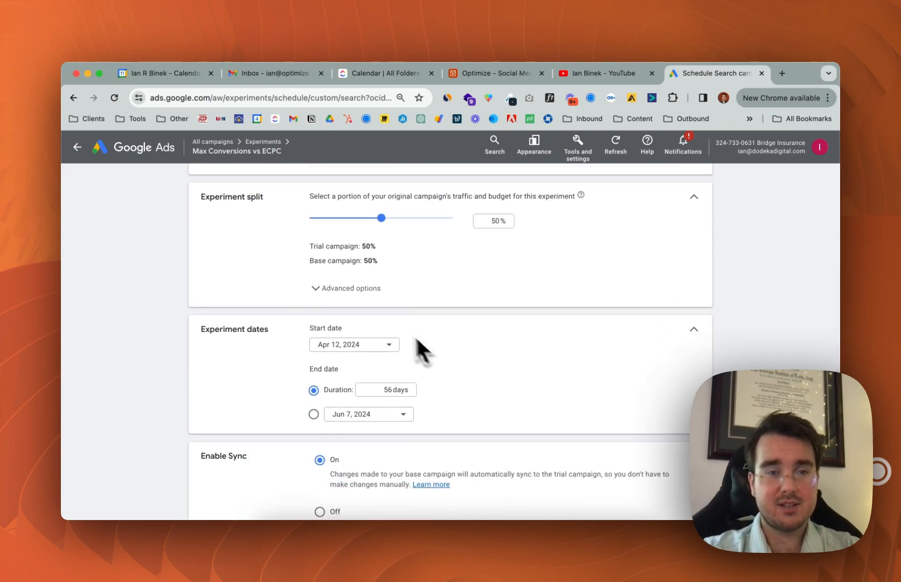
scroll(453, 337, down, 3)
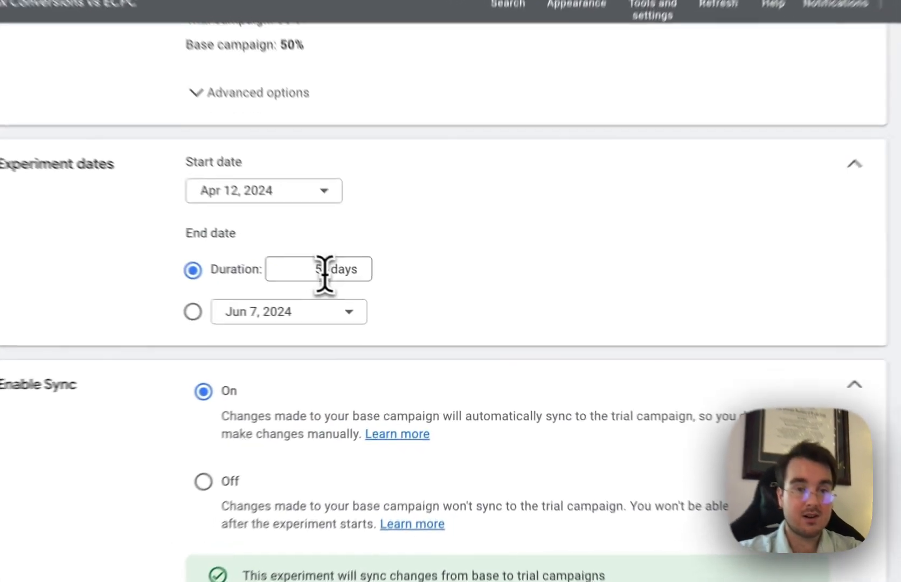
click(389, 304)
key(BackSpace)
key(BackSpace)
text(14)
click(552, 298)
Turn off syncing of base campaign changes to the trial campaign and create the experiment
scroll(641, 312, down, 2)
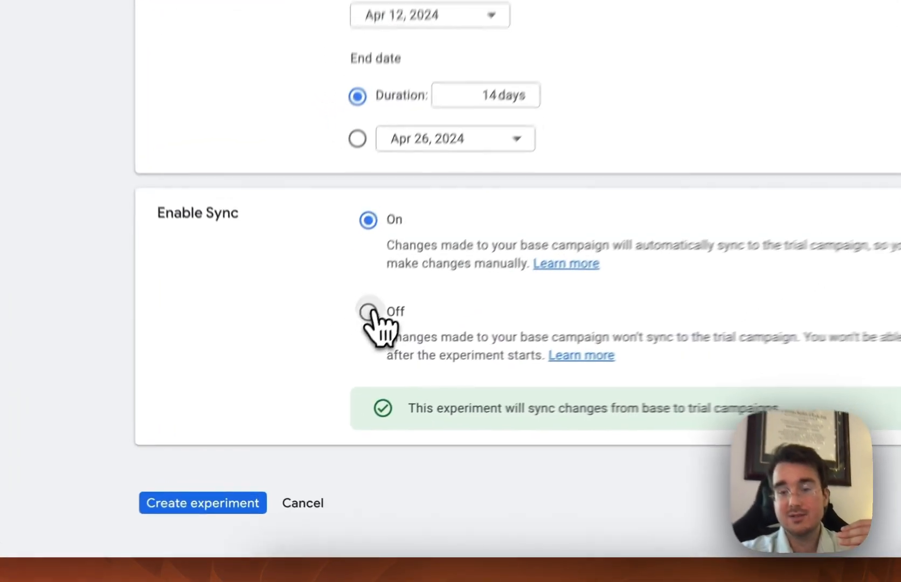
click(322, 382)
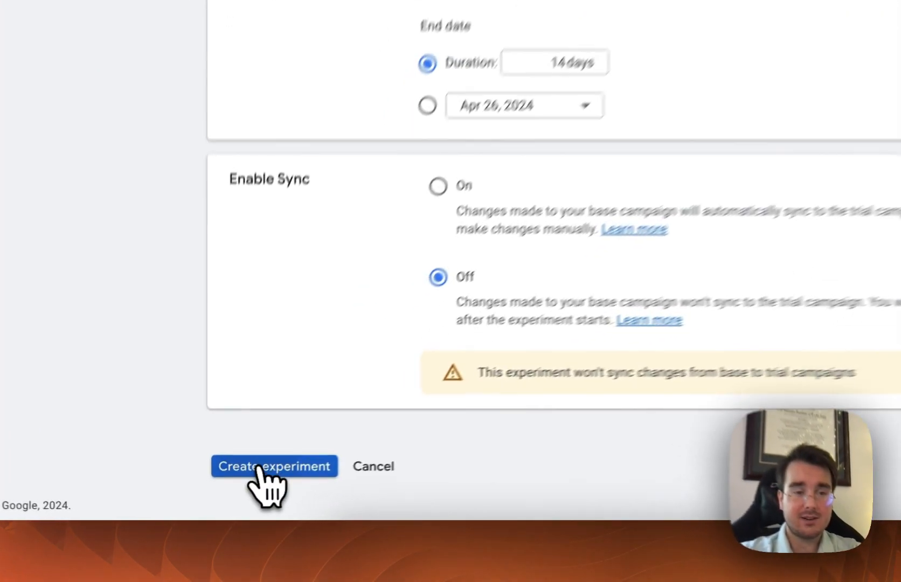
click(221, 490)
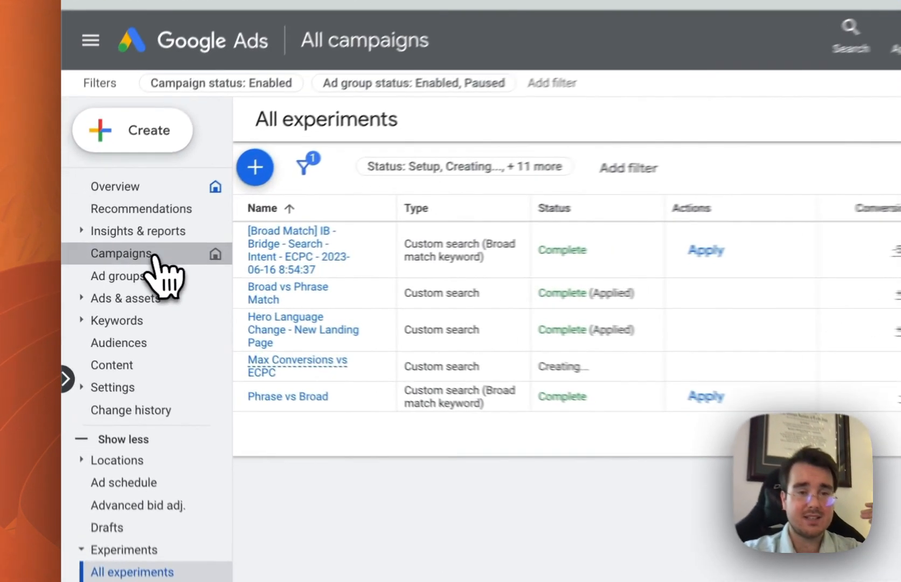
Open the account's campaign list from the experiments overview
click(103, 264)
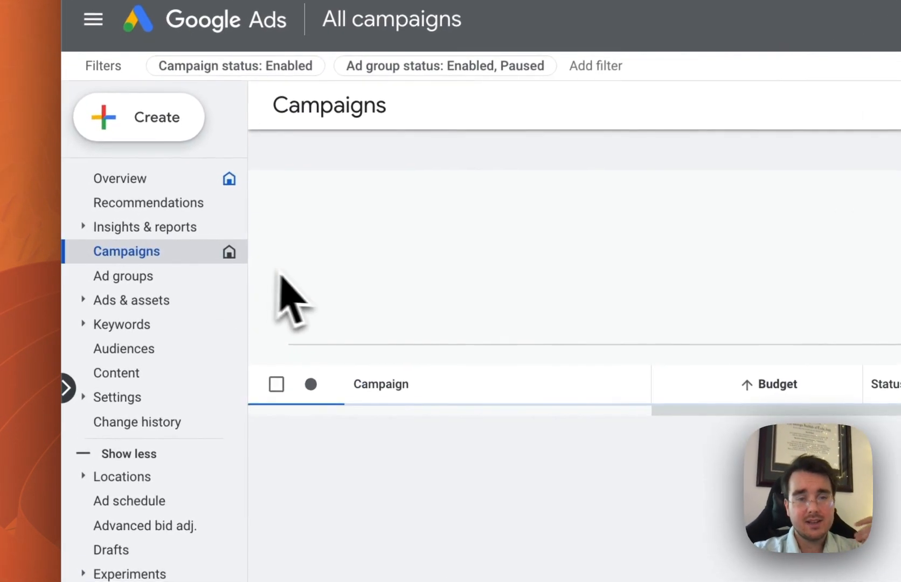